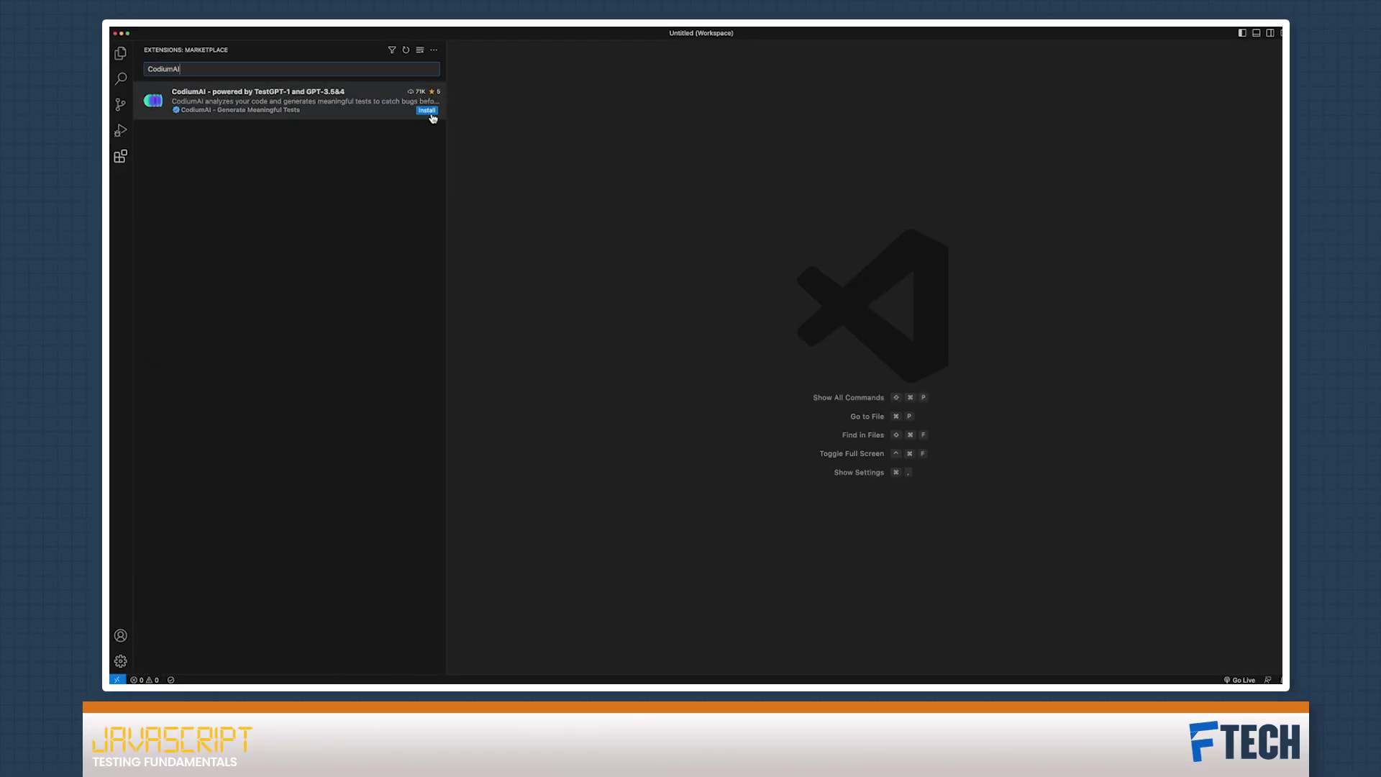
Open the CodiumAI extension's page in Extensions and install it.
click(380, 110)
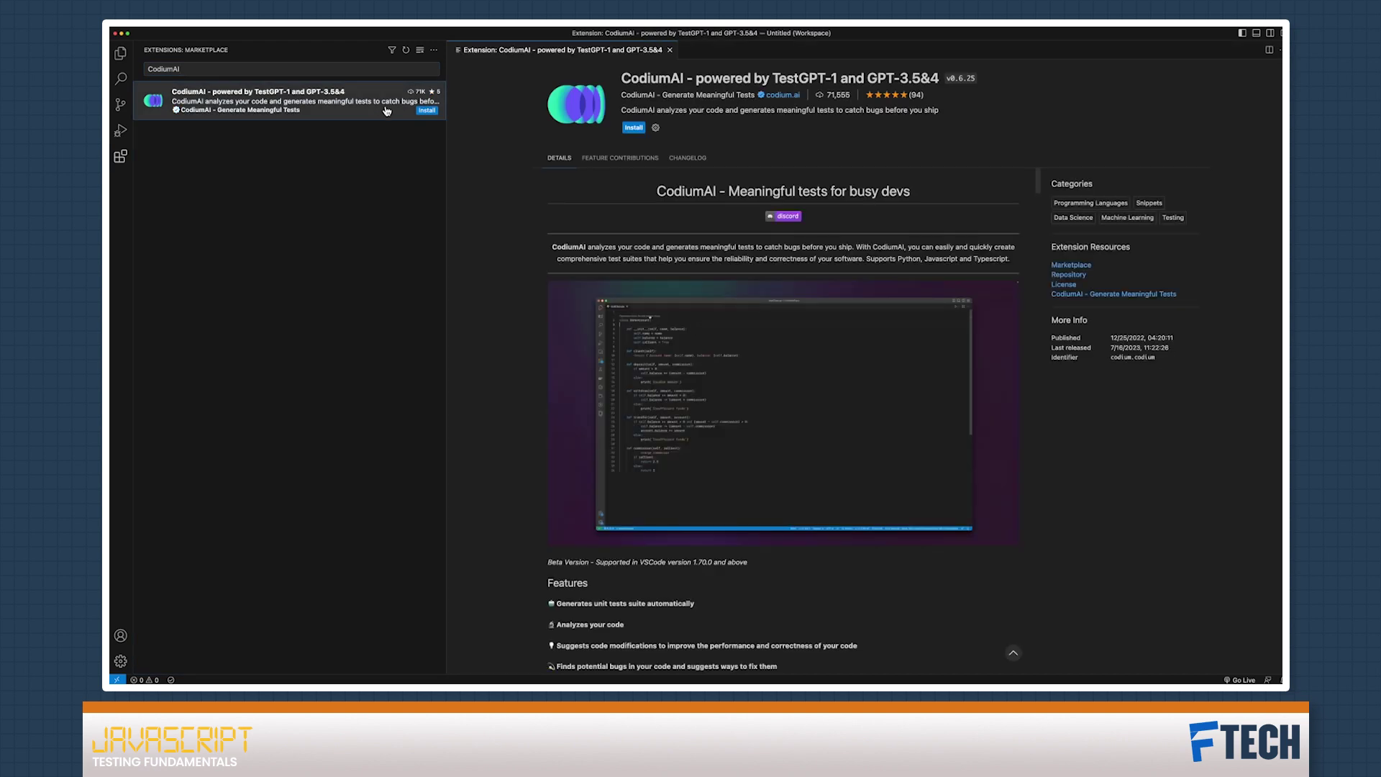
click(635, 129)
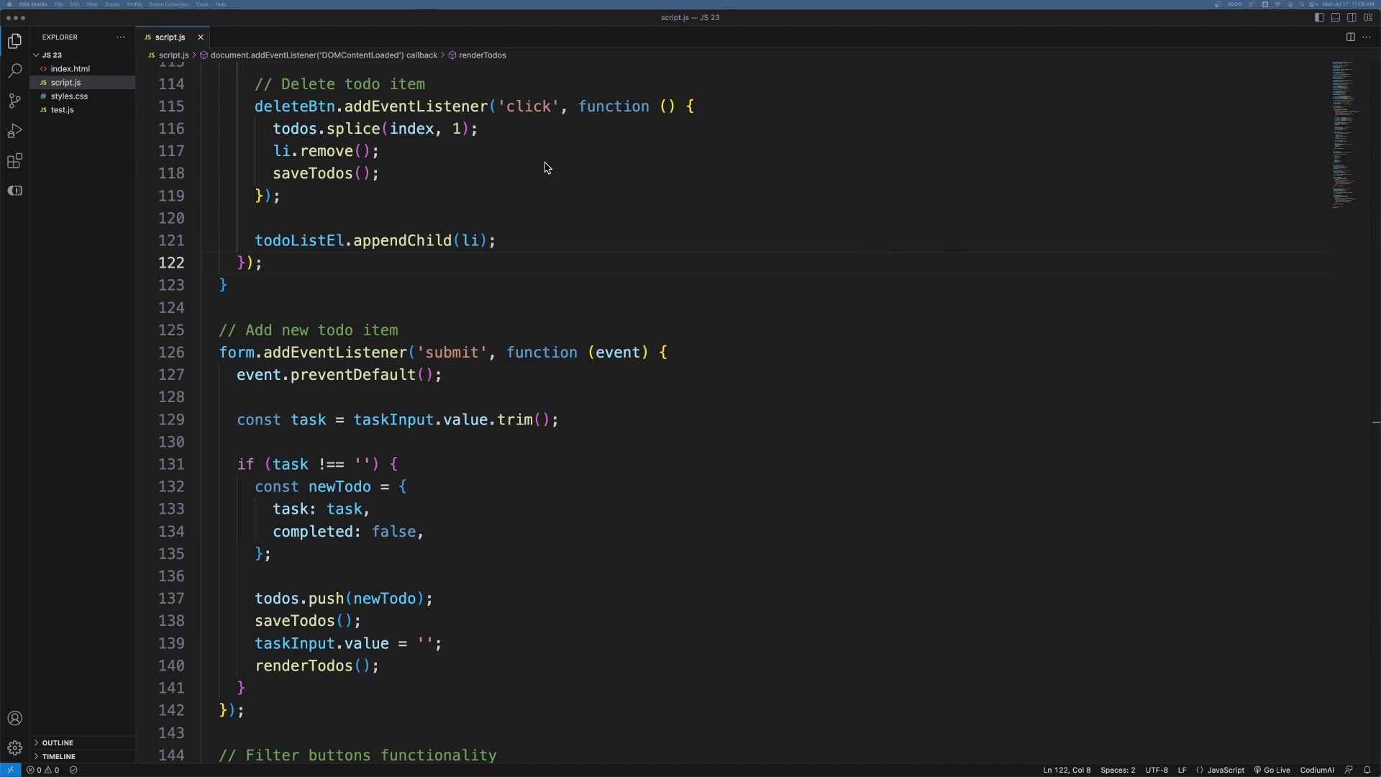
In script.js, change splice(index, 1) to splice(index, 0) and appendChild(li) to appendChild(l).
click(461, 129)
key(BackSpace)
text(0)
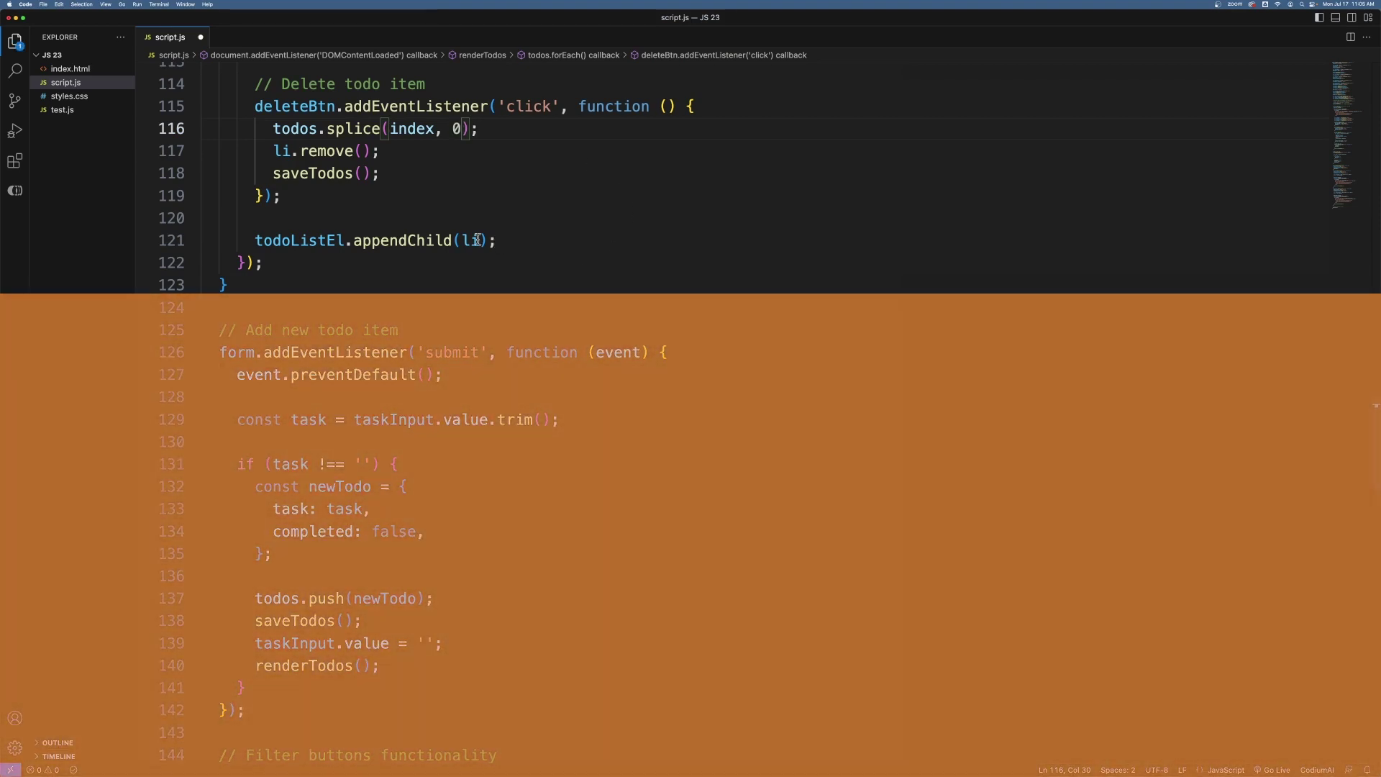
click(477, 241)
key(BackSpace)
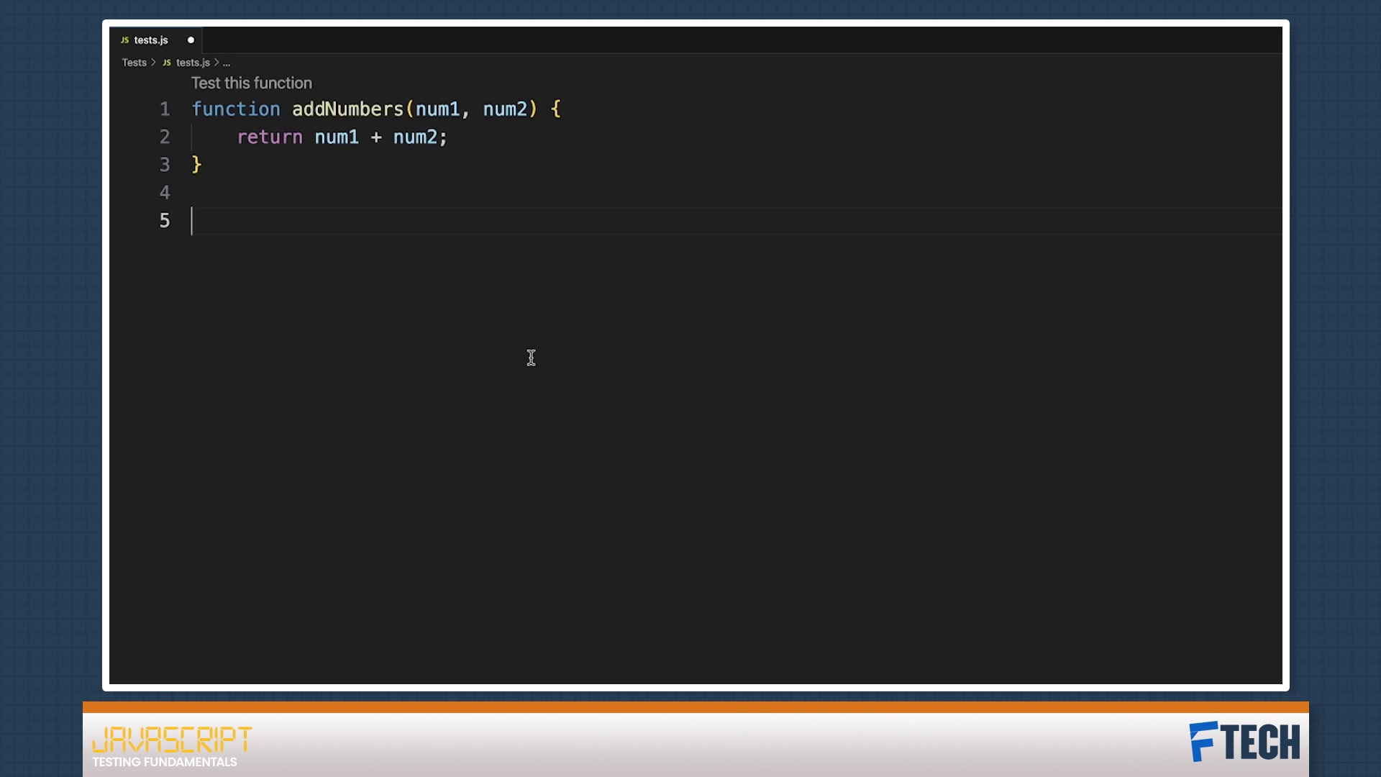
Paste five console.log(addNumbers(...)) calls with expected-output comments into tests.js.
text(console.log(addNumbers(1,2)); console.log(addNumbers(-1,2)); console.log(addNumbers(0,2)); console.log(addNumbers(10,200)); console.log(addNumbers(1.1,2.2));)
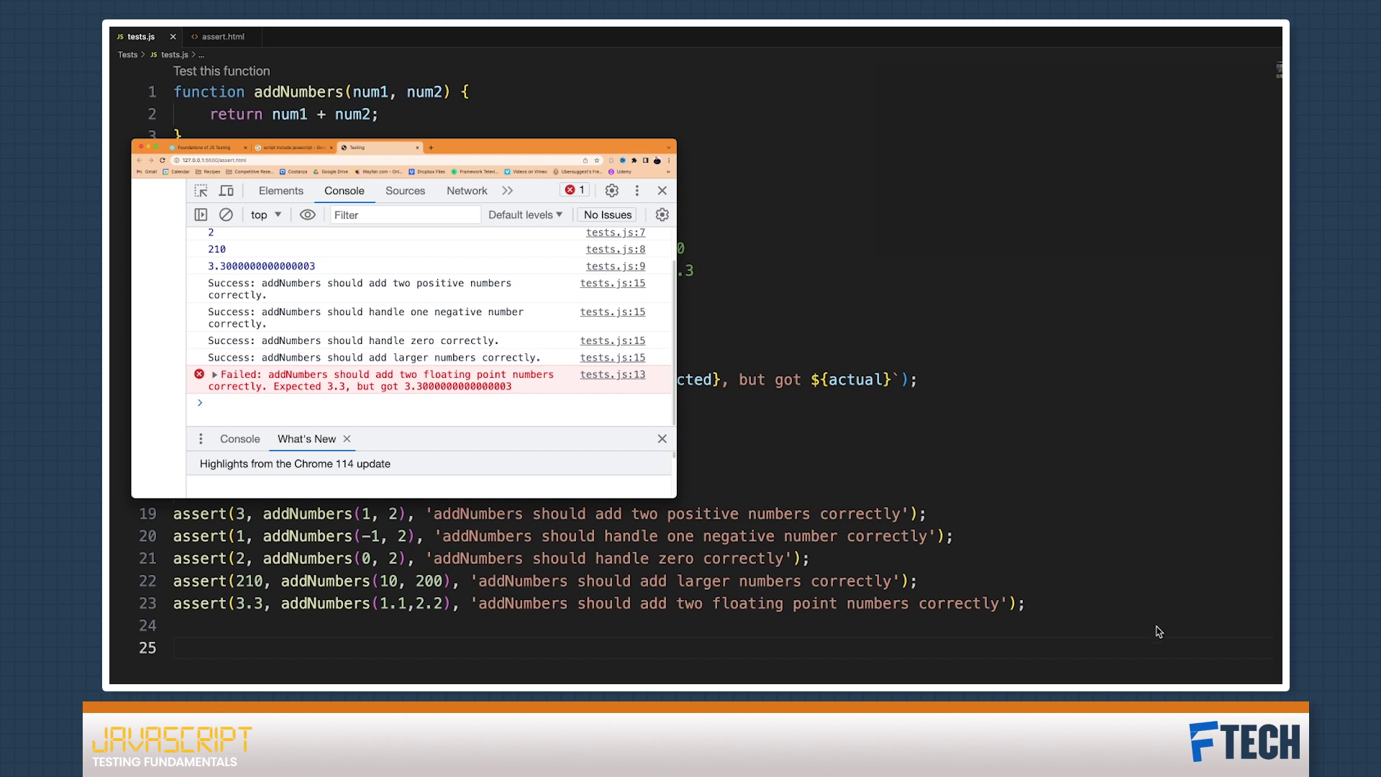
Return to tests.js and replace the expected value 2 with 0 on line 21.
click(1128, 452)
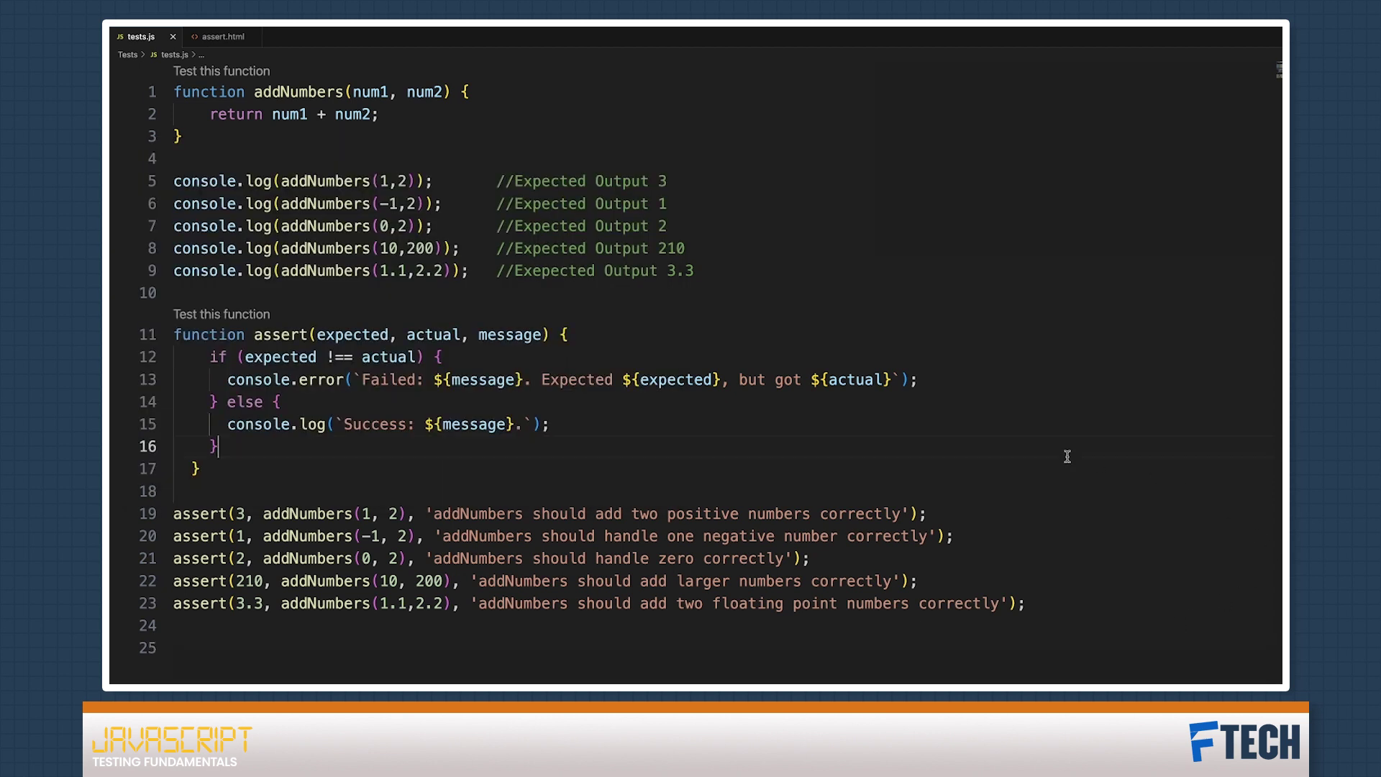
click(239, 558)
key(BackSpace)
text(0)
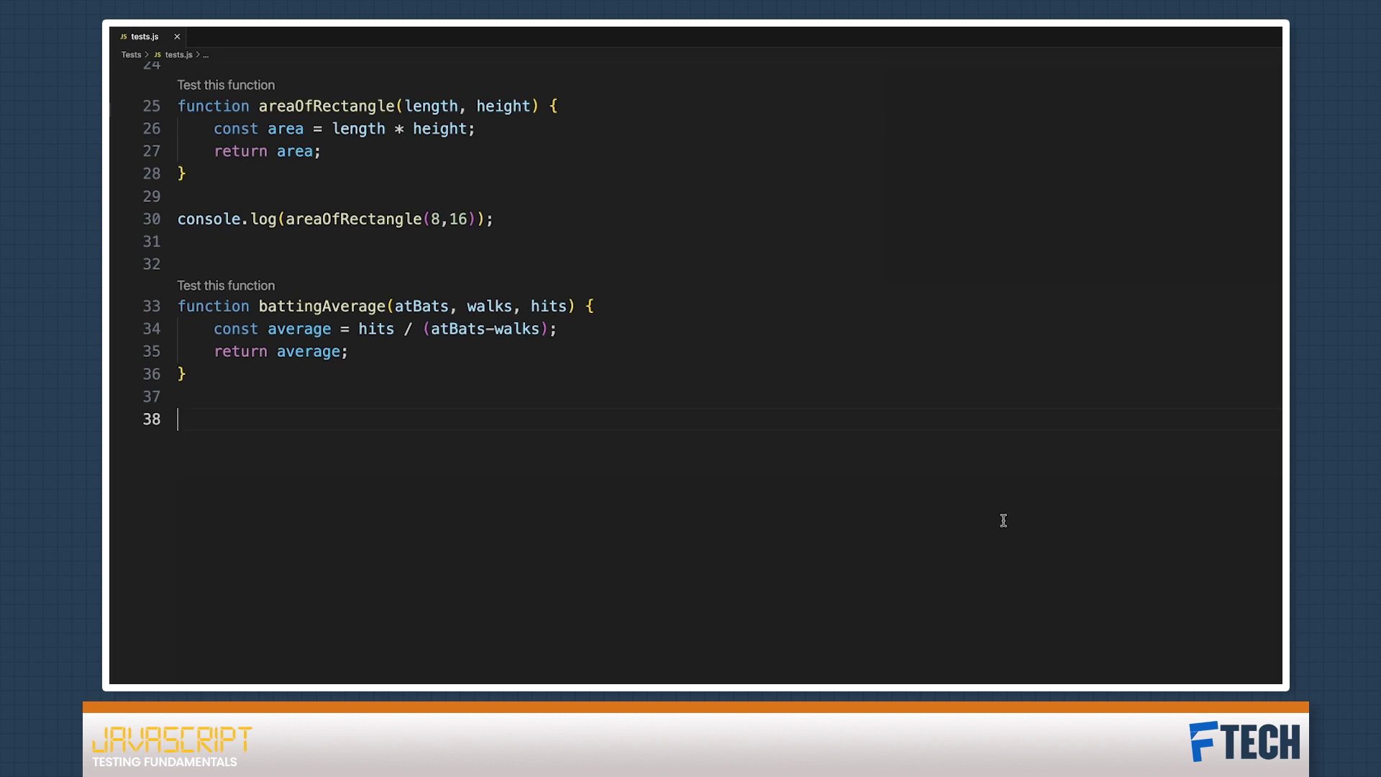
Generate CodiumAI tests for areaOfRectangle and view its Code Analysis.
click(192, 87)
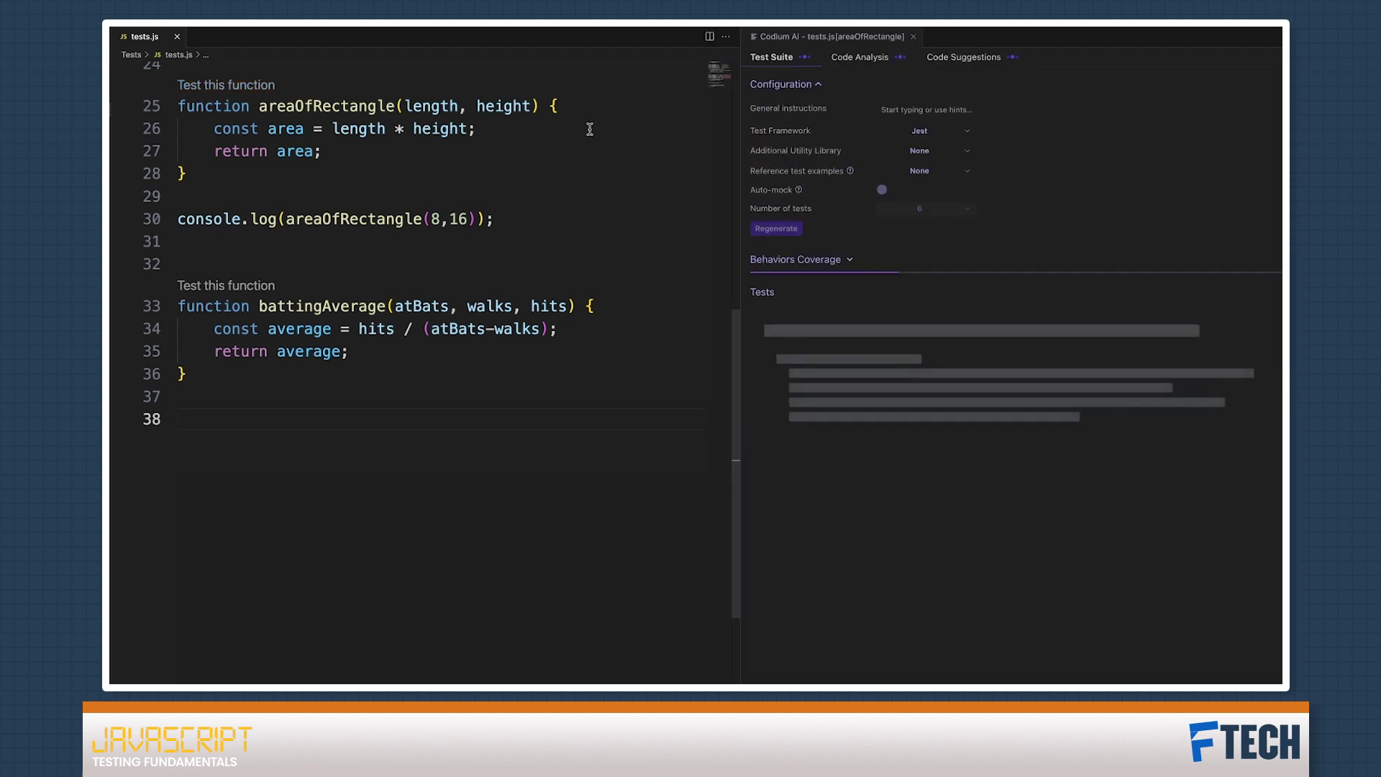
click(870, 66)
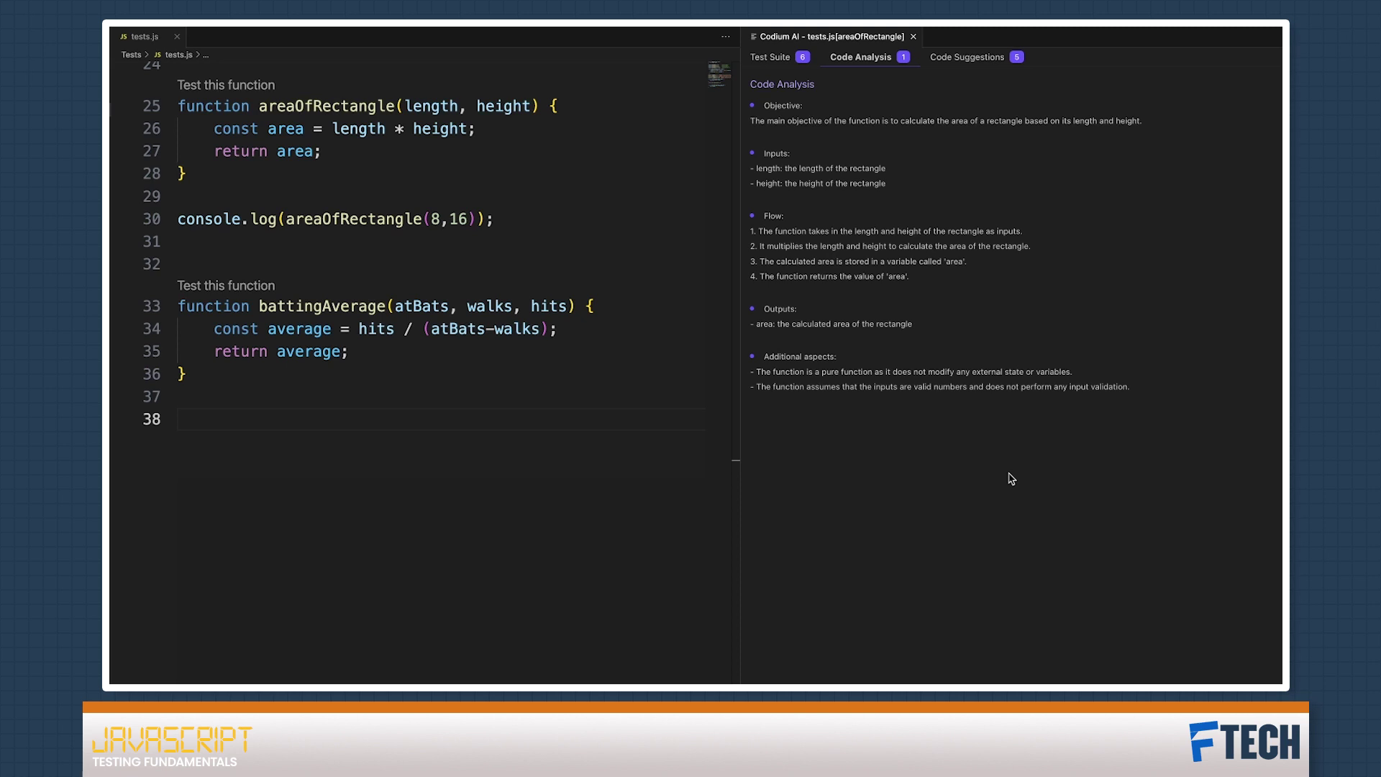
Open Code Suggestions and expand the first, number-type-check suggestion's full code.
click(973, 57)
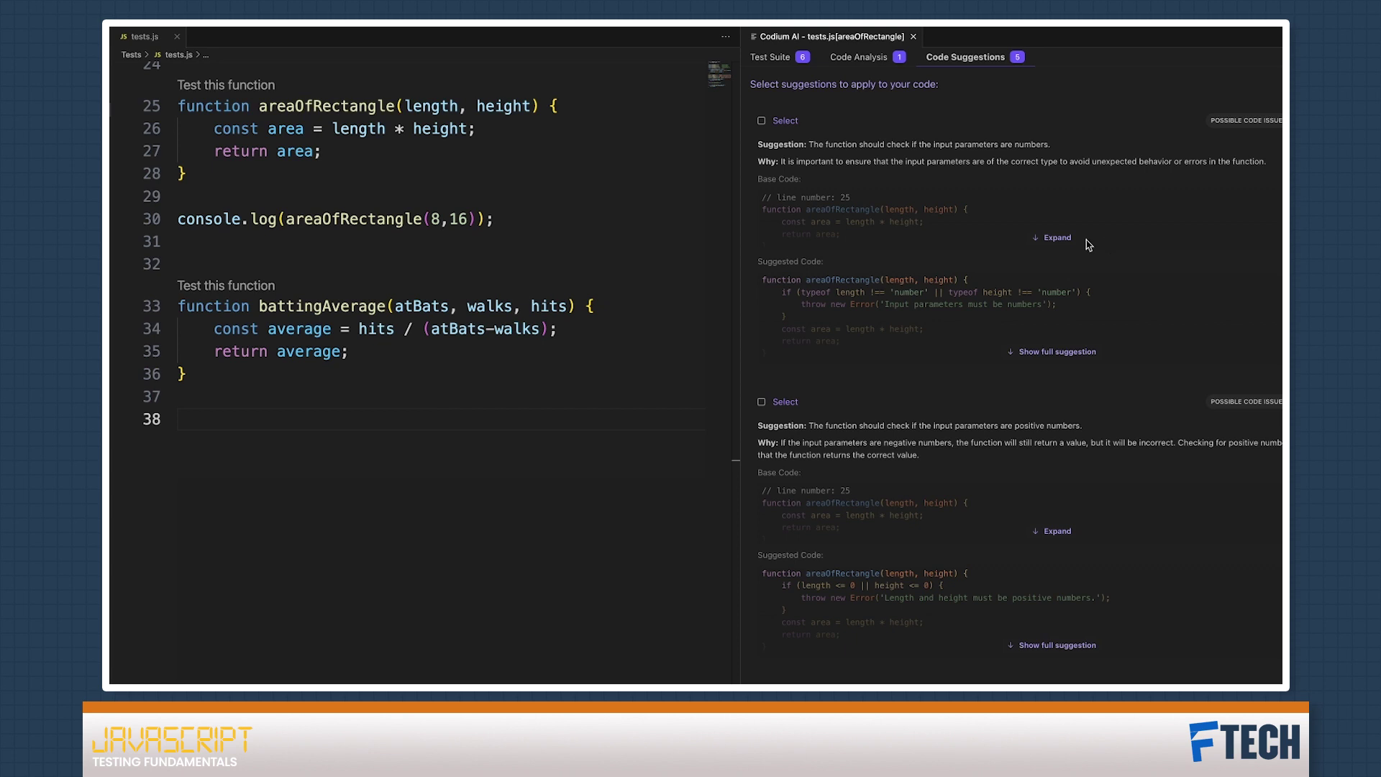
click(1047, 352)
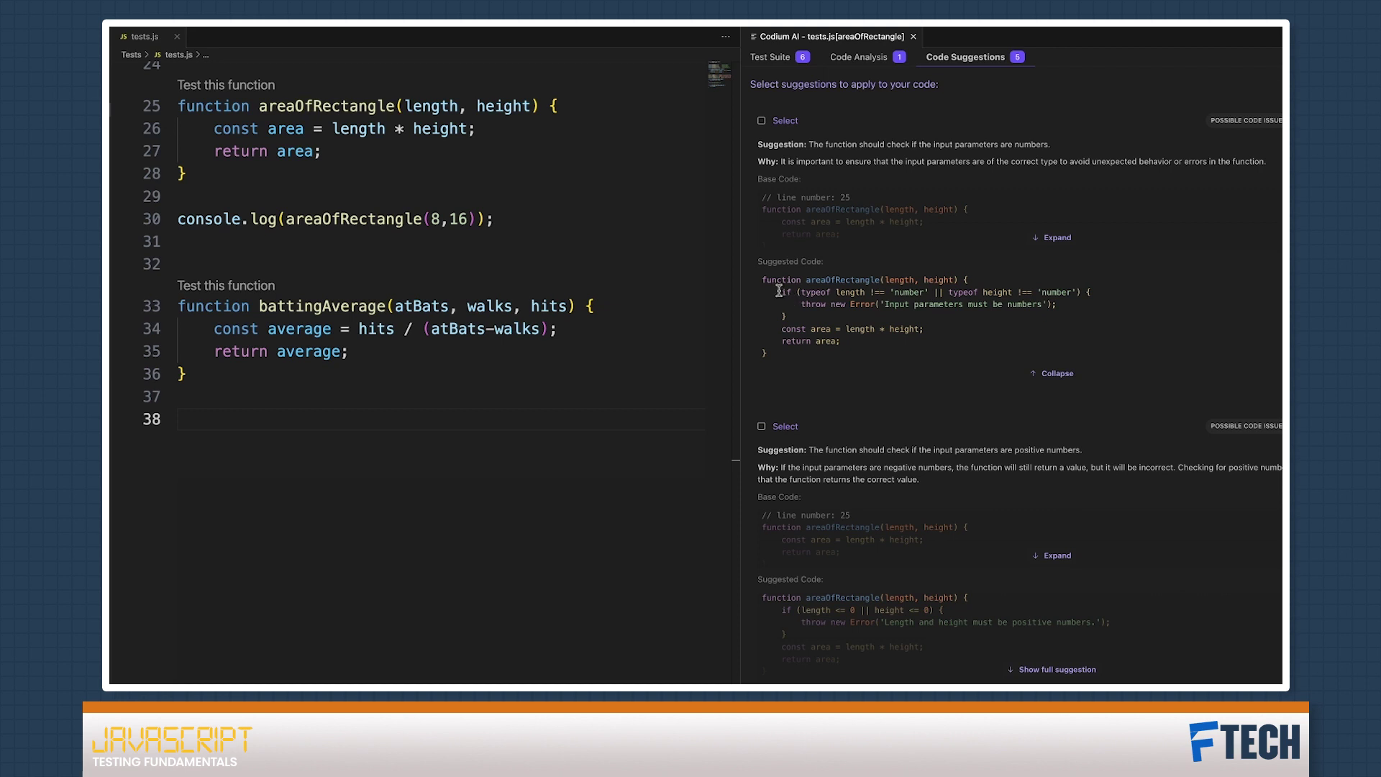
Paste the suggested not-a-number check into areaOfRectangle after line 25, then enable word wrap.
drag(778, 291, 788, 317)
key(ctrl+c)
right_click(829, 300)
click(842, 312)
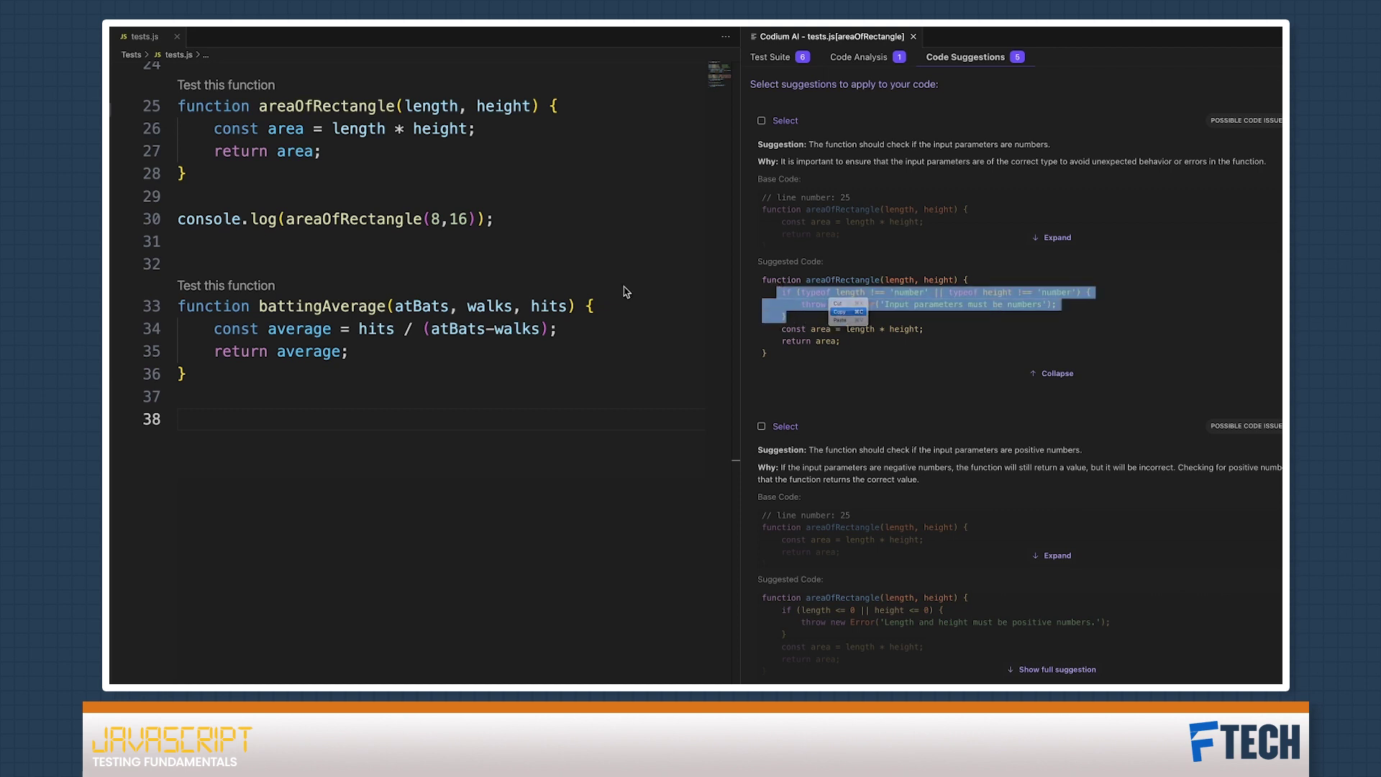
click(593, 104)
key(Return)
key(ctrl+v)
key(alt+z)
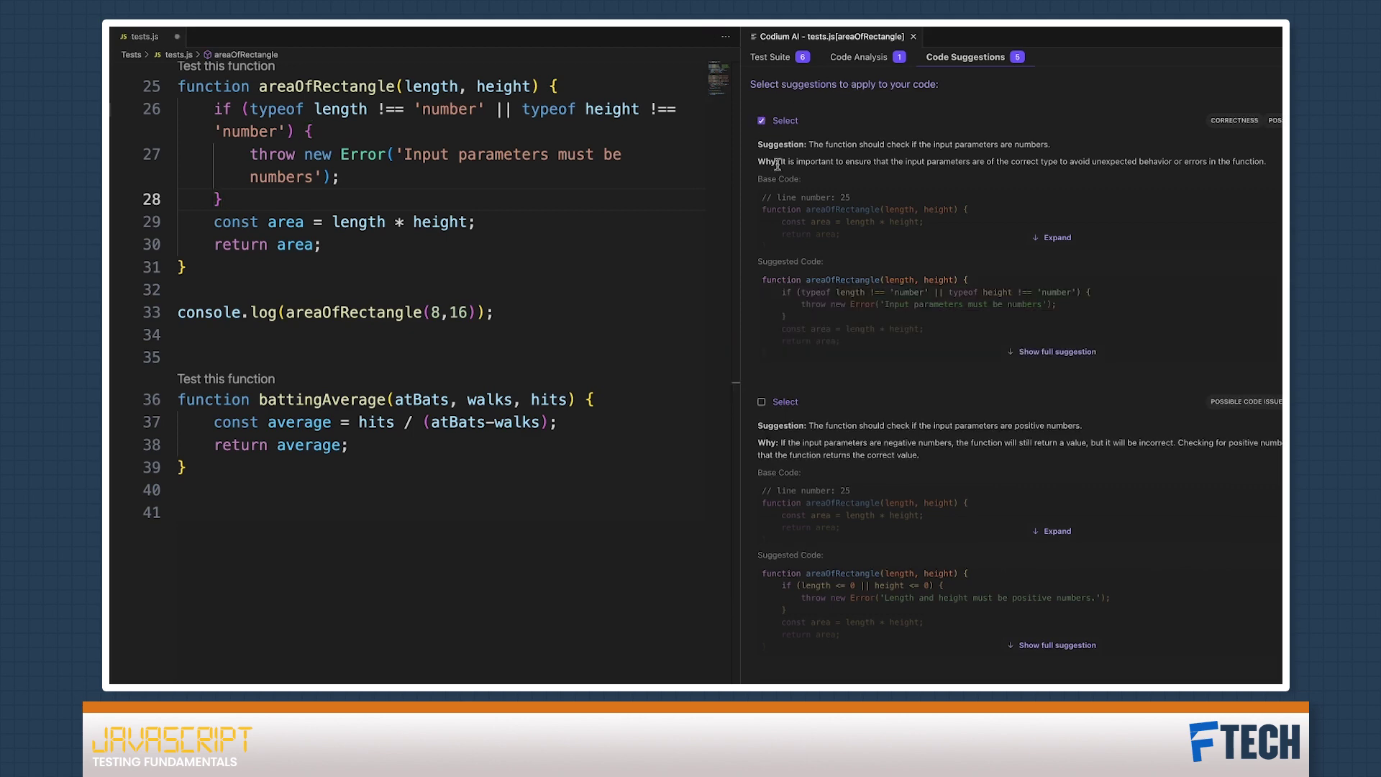
scroll(804, 221, down, 2)
scroll(800, 220, down, 1)
scroll(811, 216, down, 1)
scroll(831, 205, down, 2)
scroll(858, 195, down, 1)
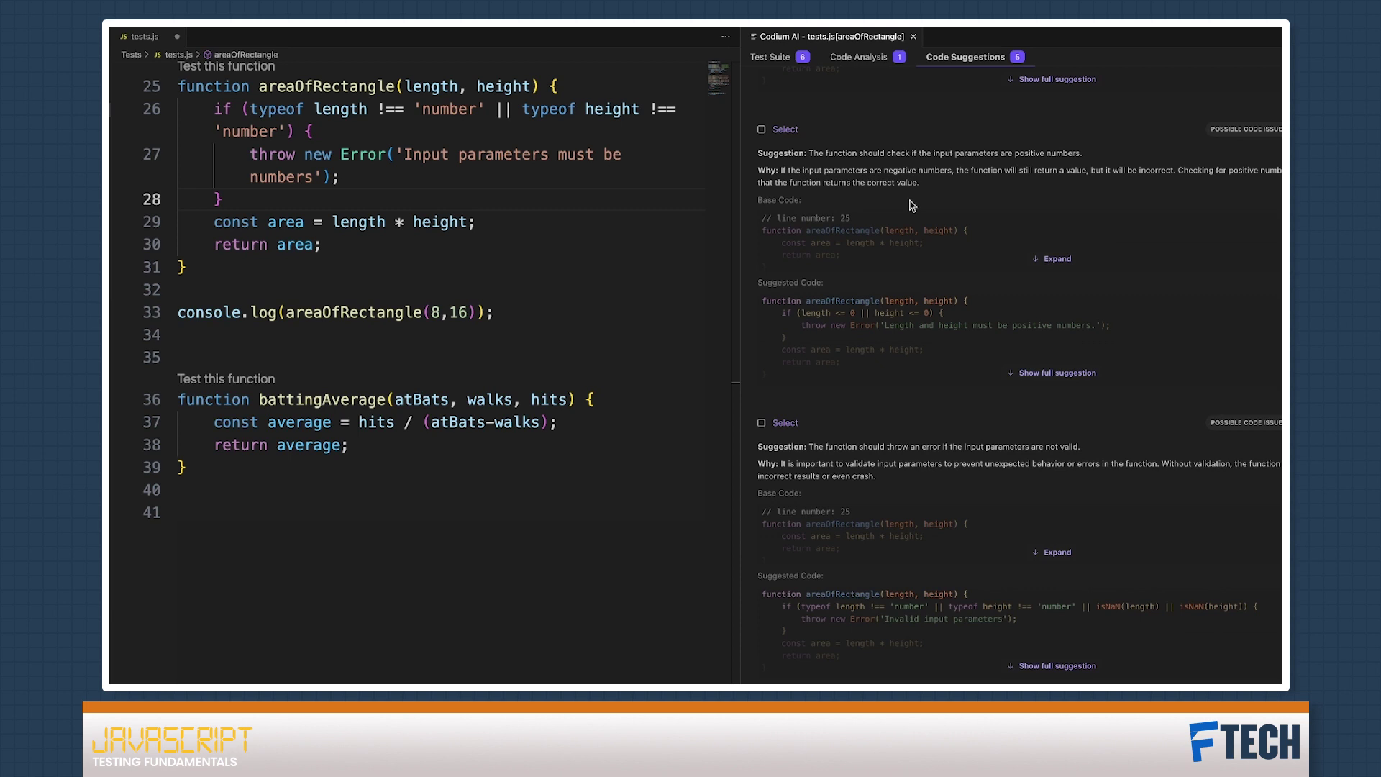
Paste the suggested 'if (length <= 0 || height <= 0)' throw block after line 28.
click(1038, 376)
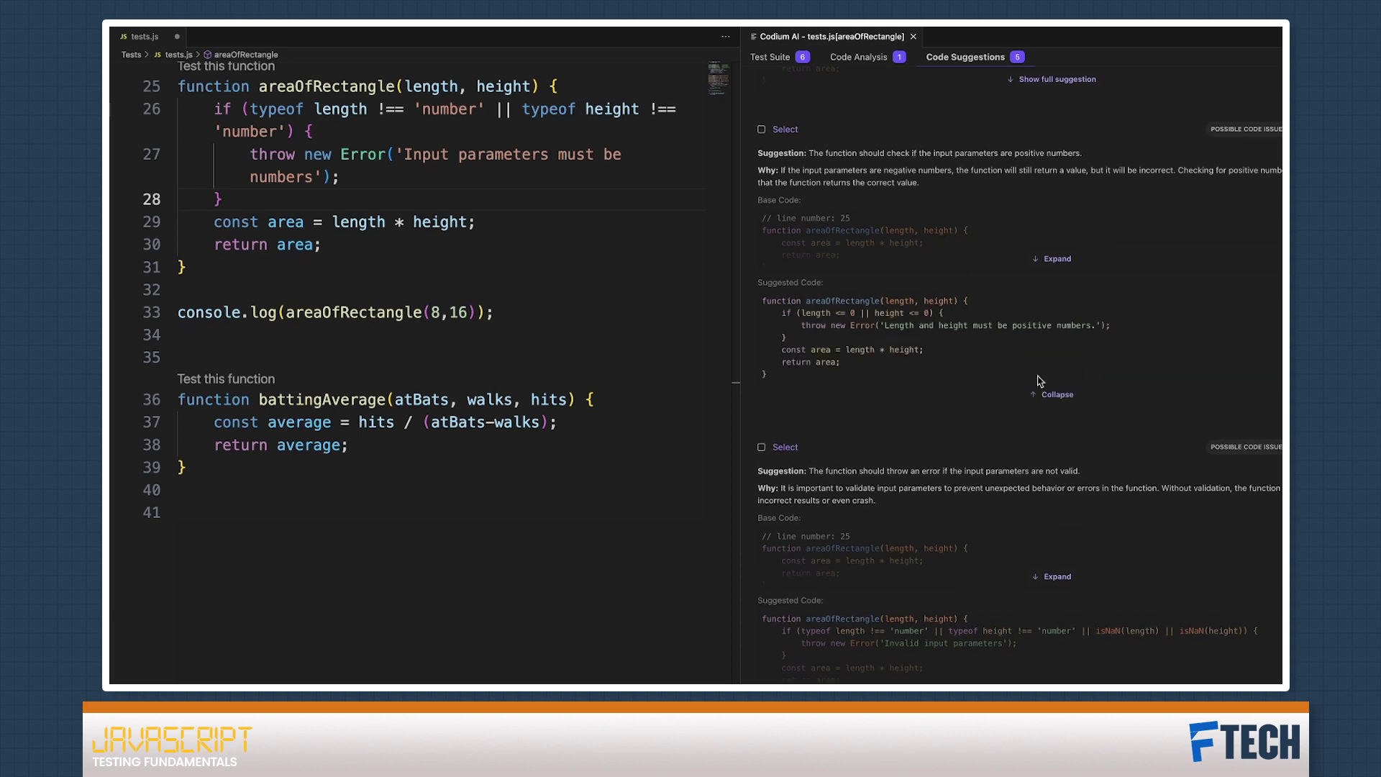
drag(783, 312, 787, 338)
key(ctrl+c)
right_click(838, 321)
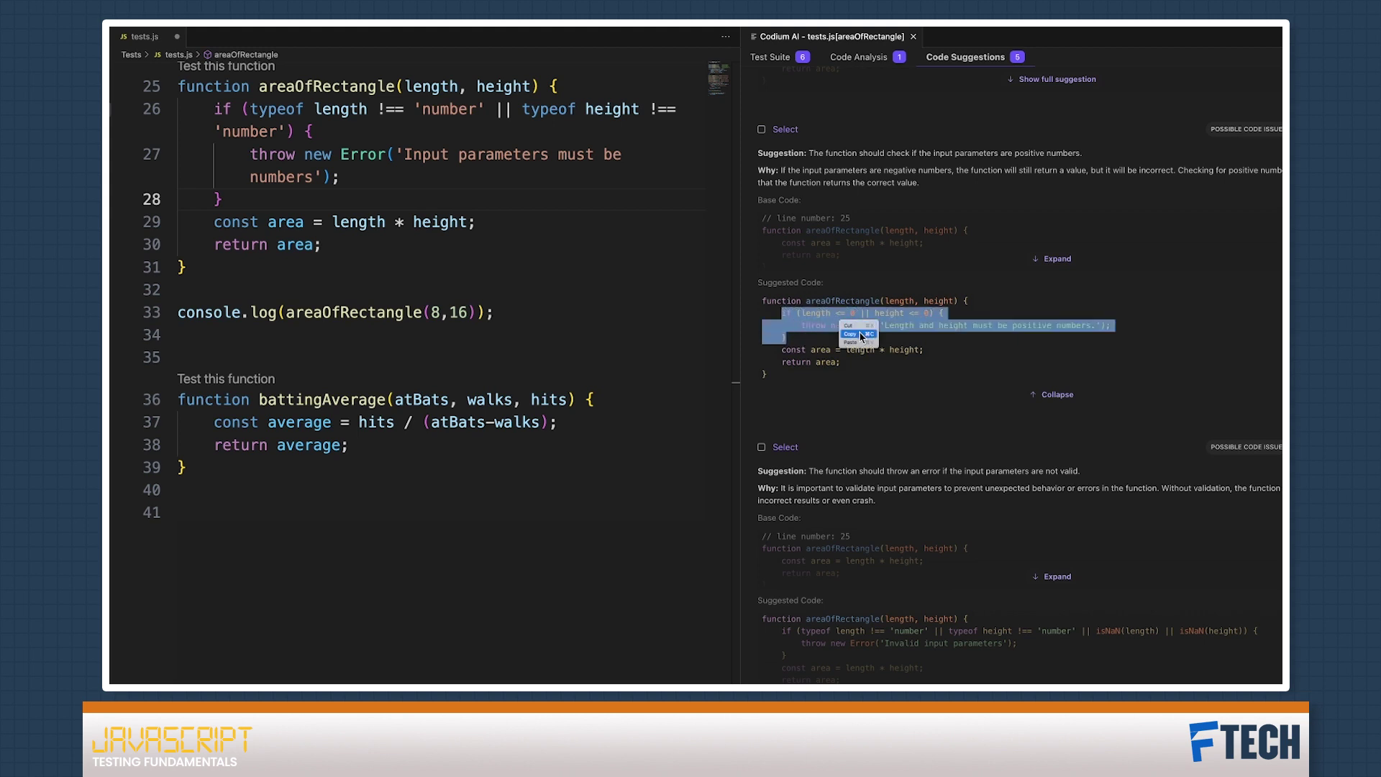
click(860, 334)
click(348, 201)
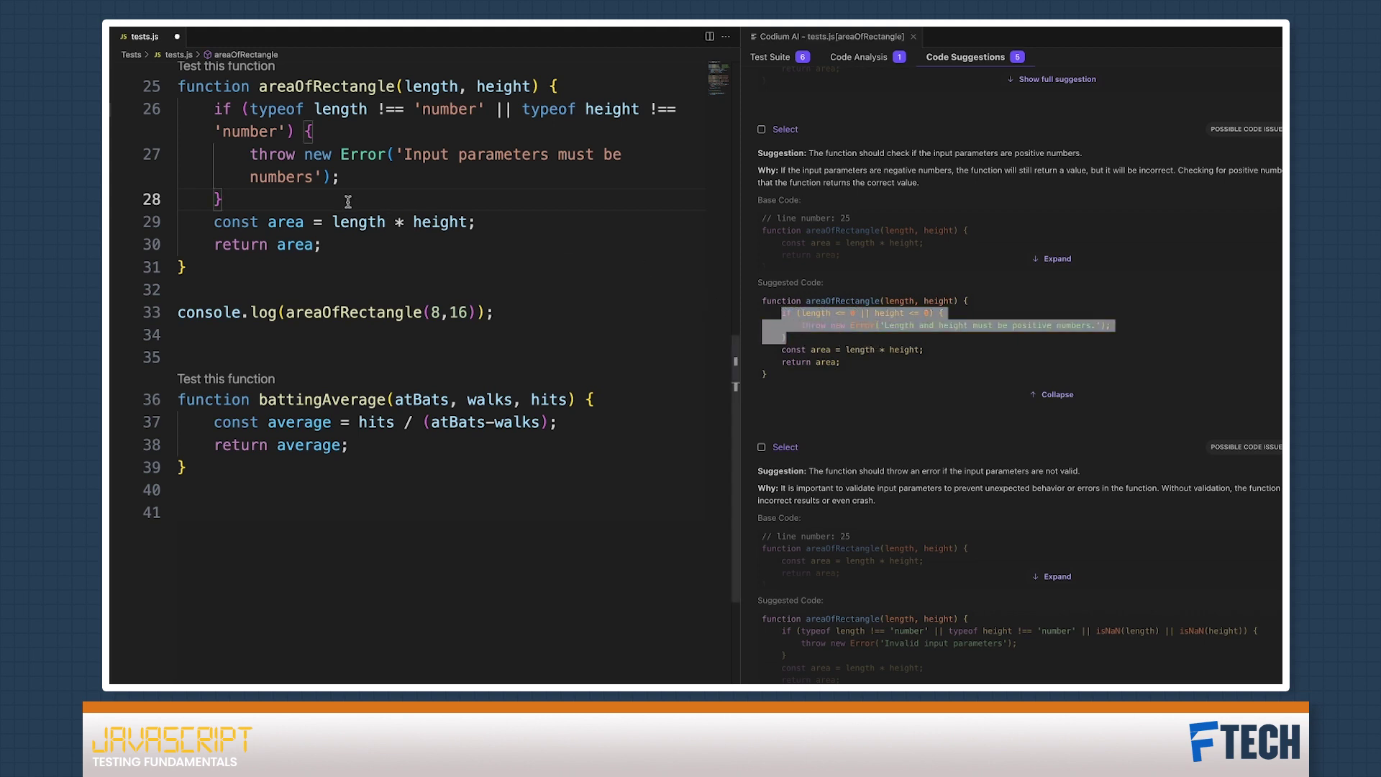
key(Return)
key(ctrl+v)
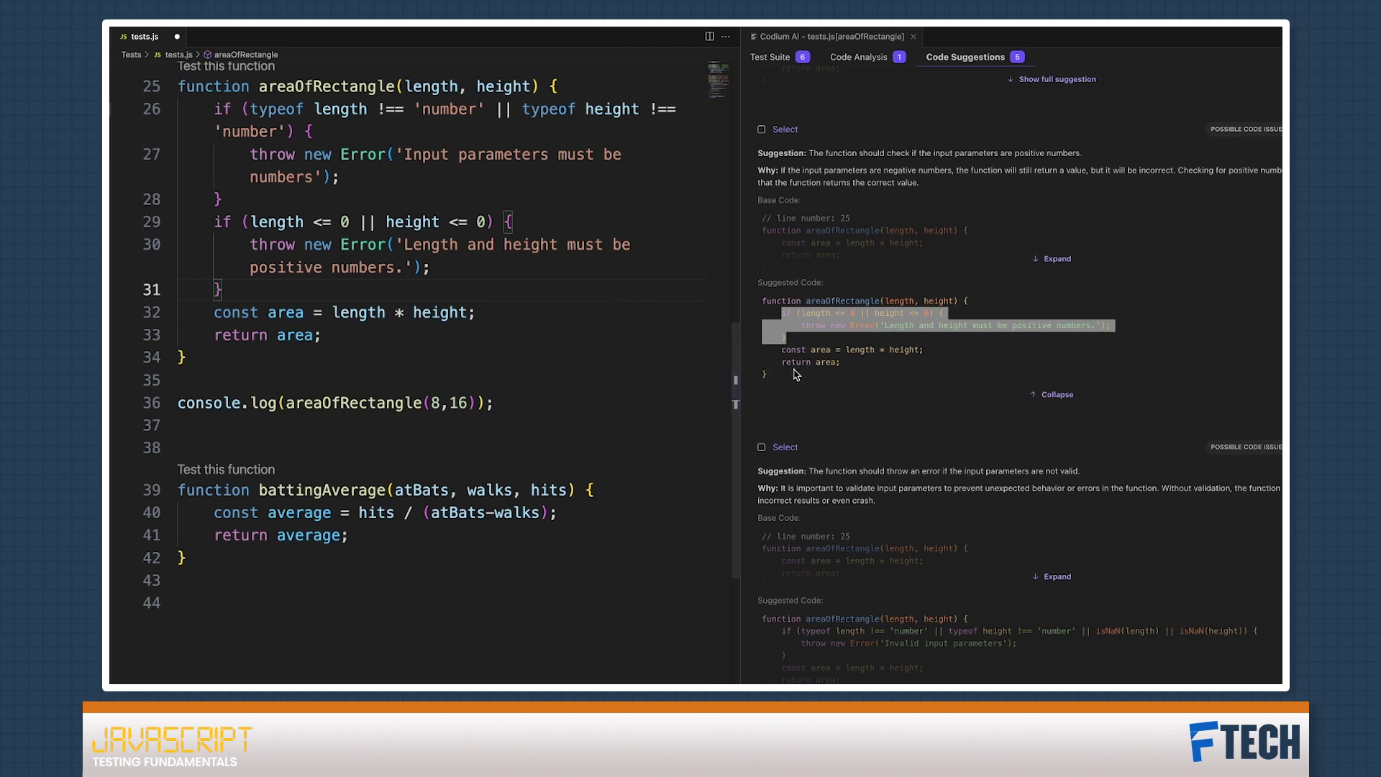
scroll(797, 374, down, 3)
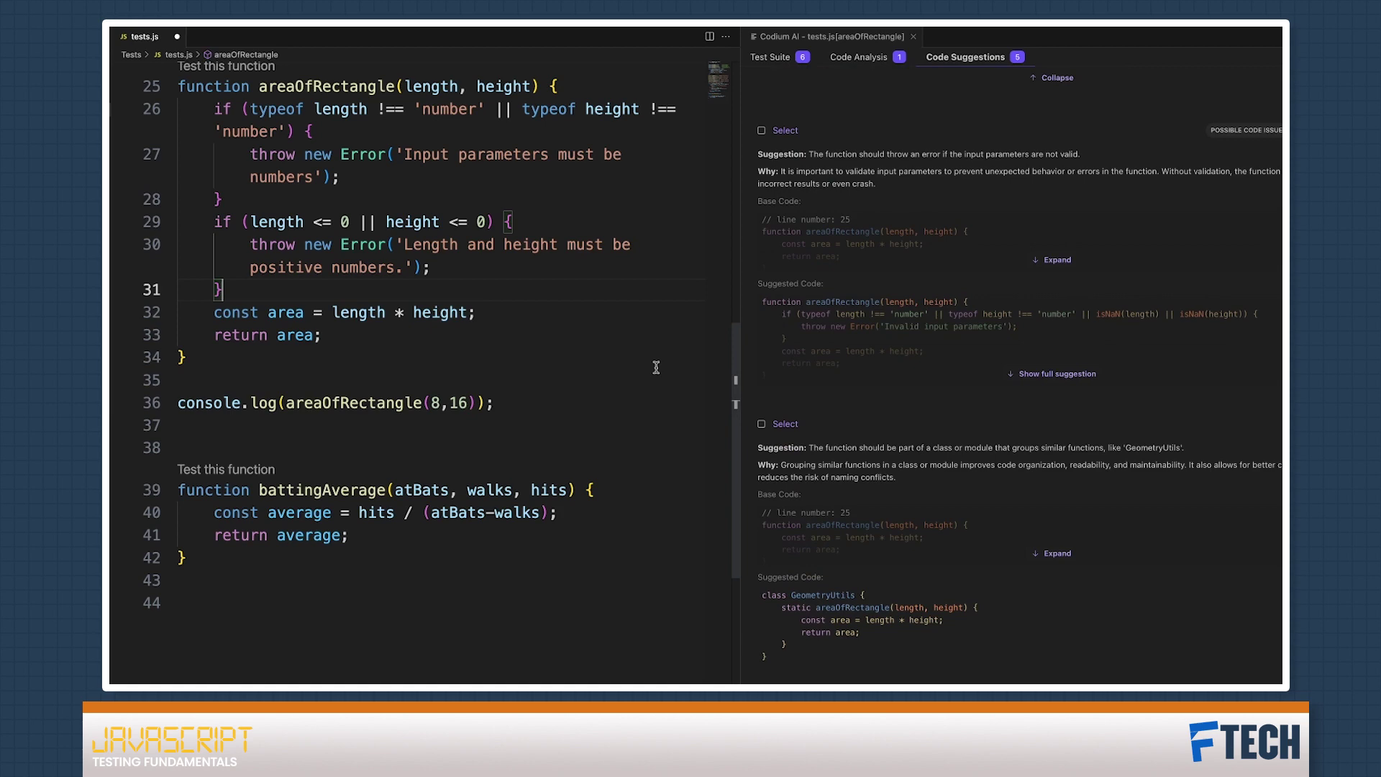
scroll(909, 345, down, 1)
scroll(908, 346, down, 2)
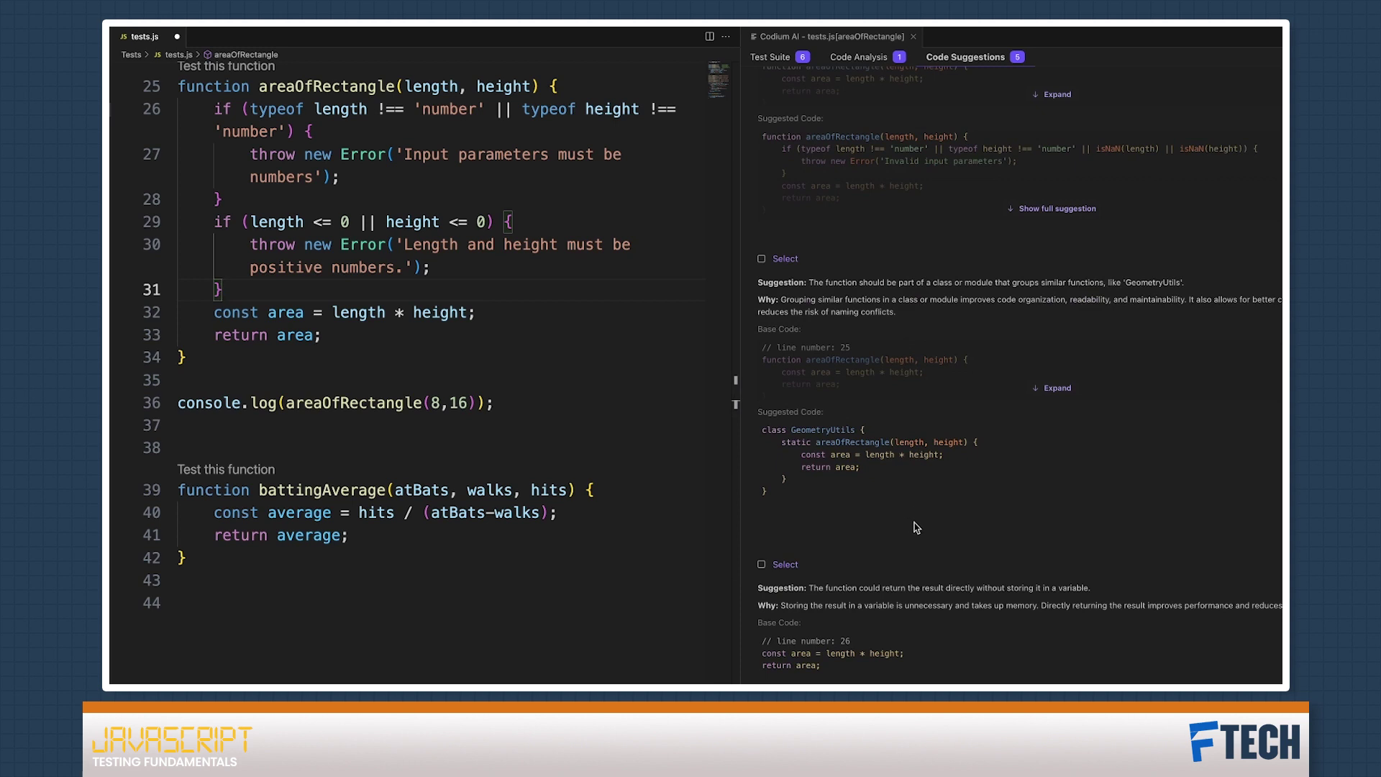
scroll(913, 527, down, 1)
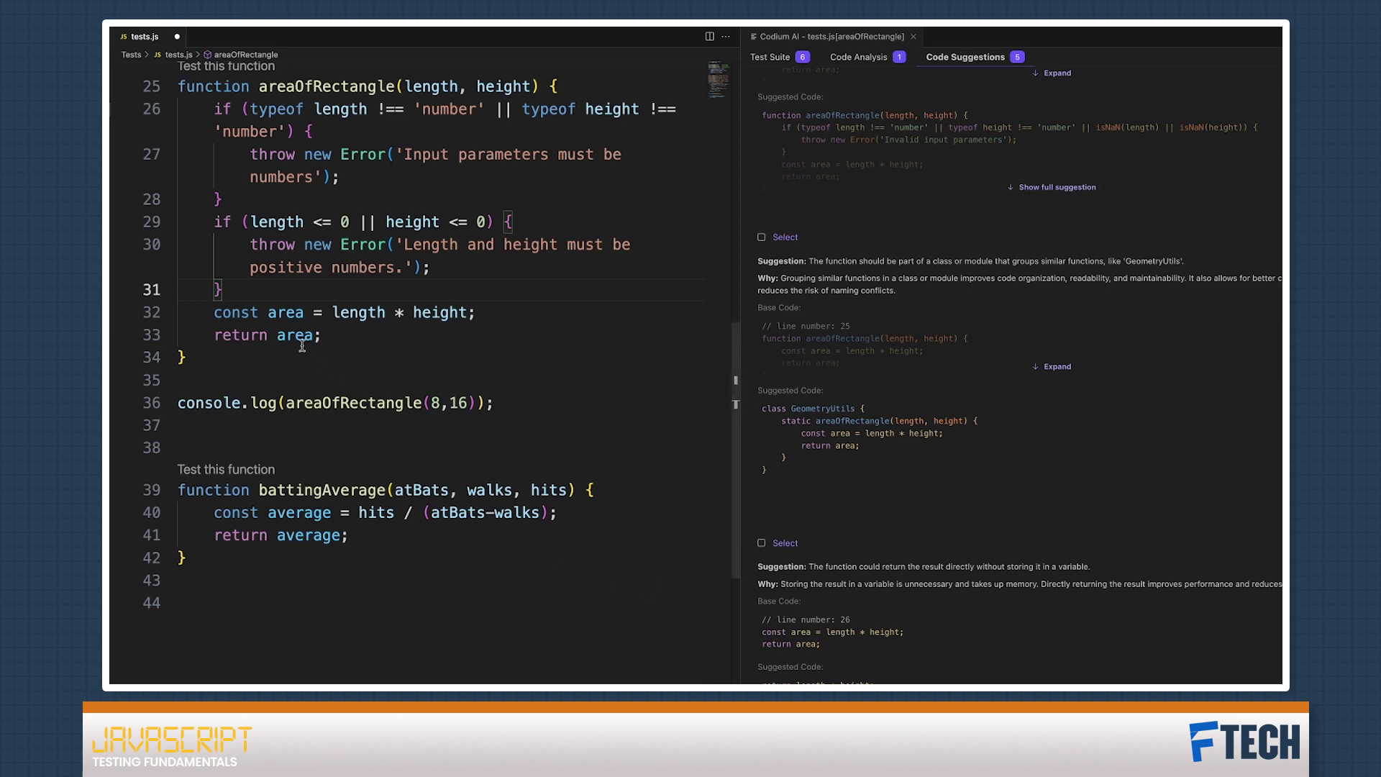
Delete 'return area;', turn 'const area =' into 'return', and show the Test Suite.
mouse_move(294, 336)
drag(322, 335, 214, 336)
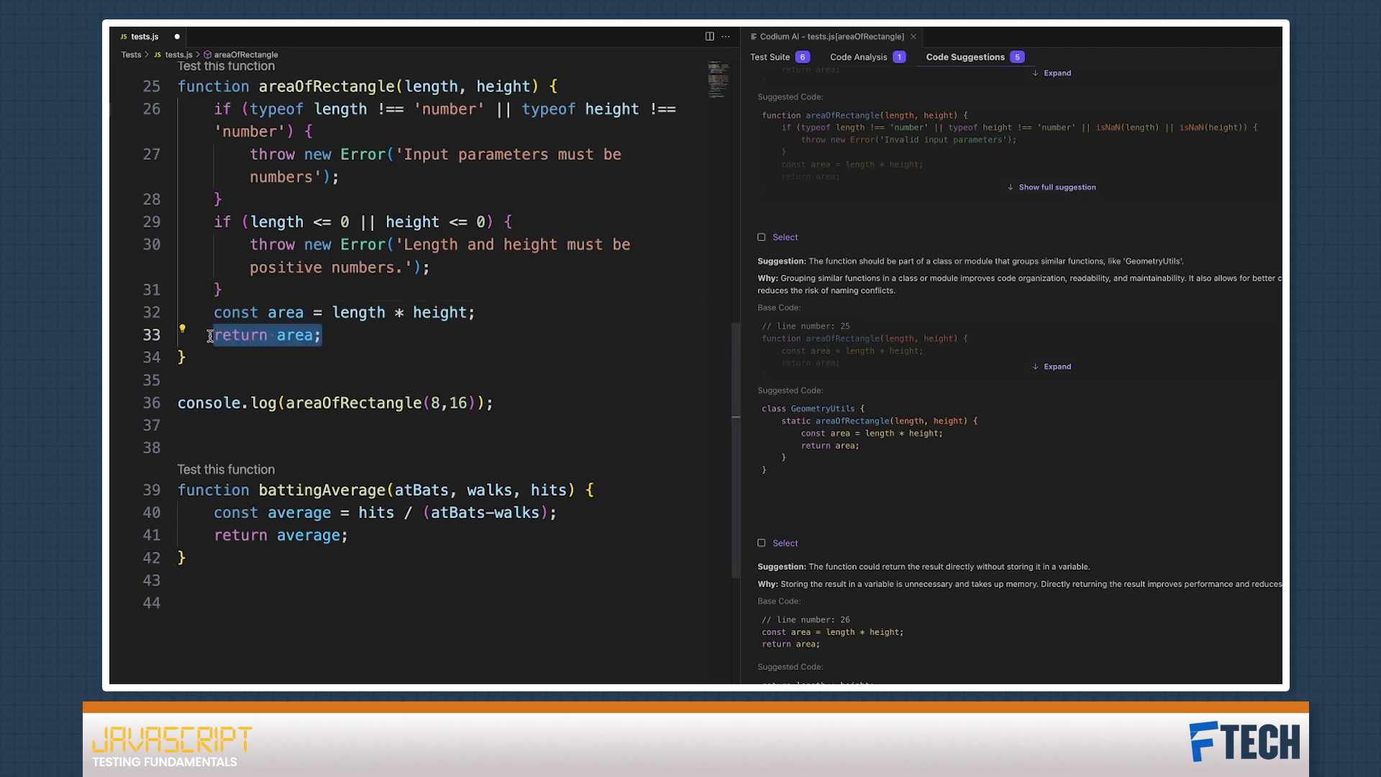
key(BackSpace)
drag(214, 312, 331, 313)
text(return)
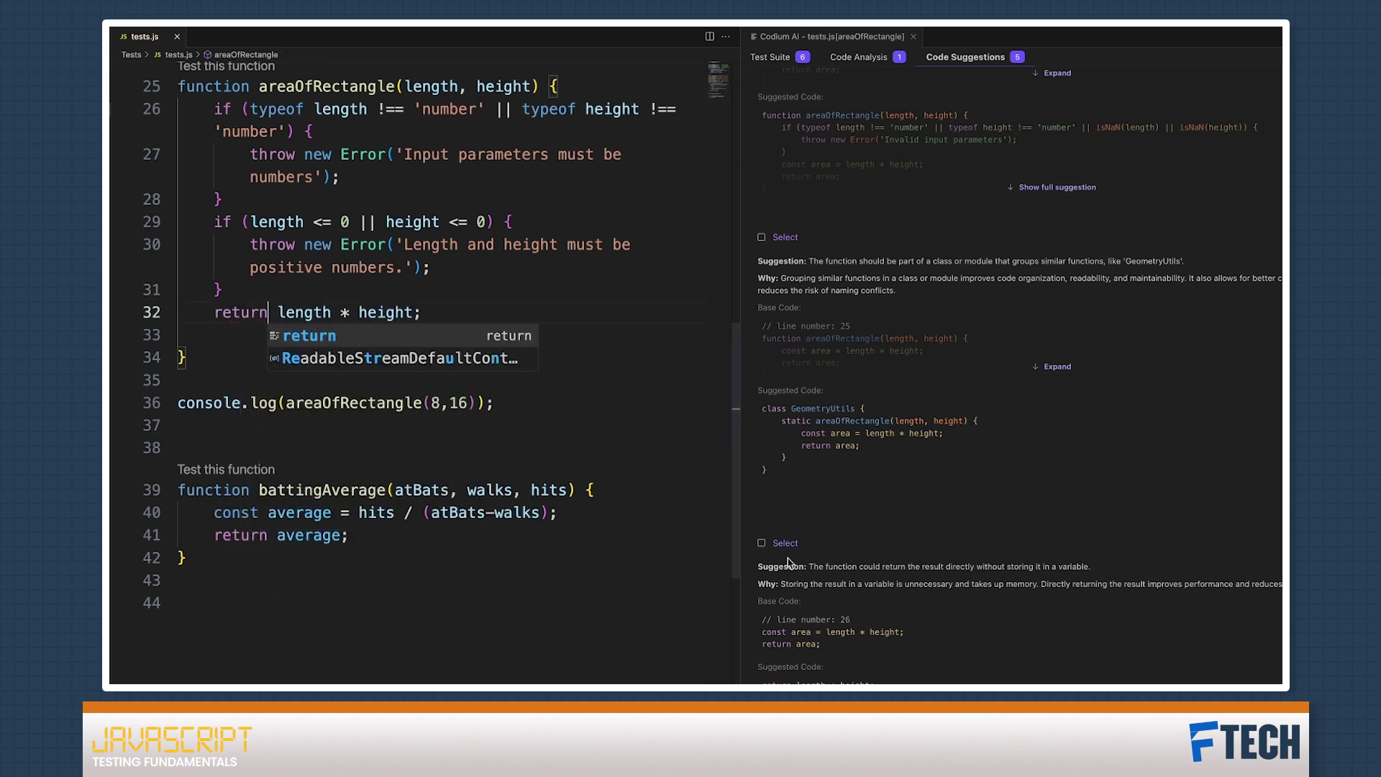
click(763, 543)
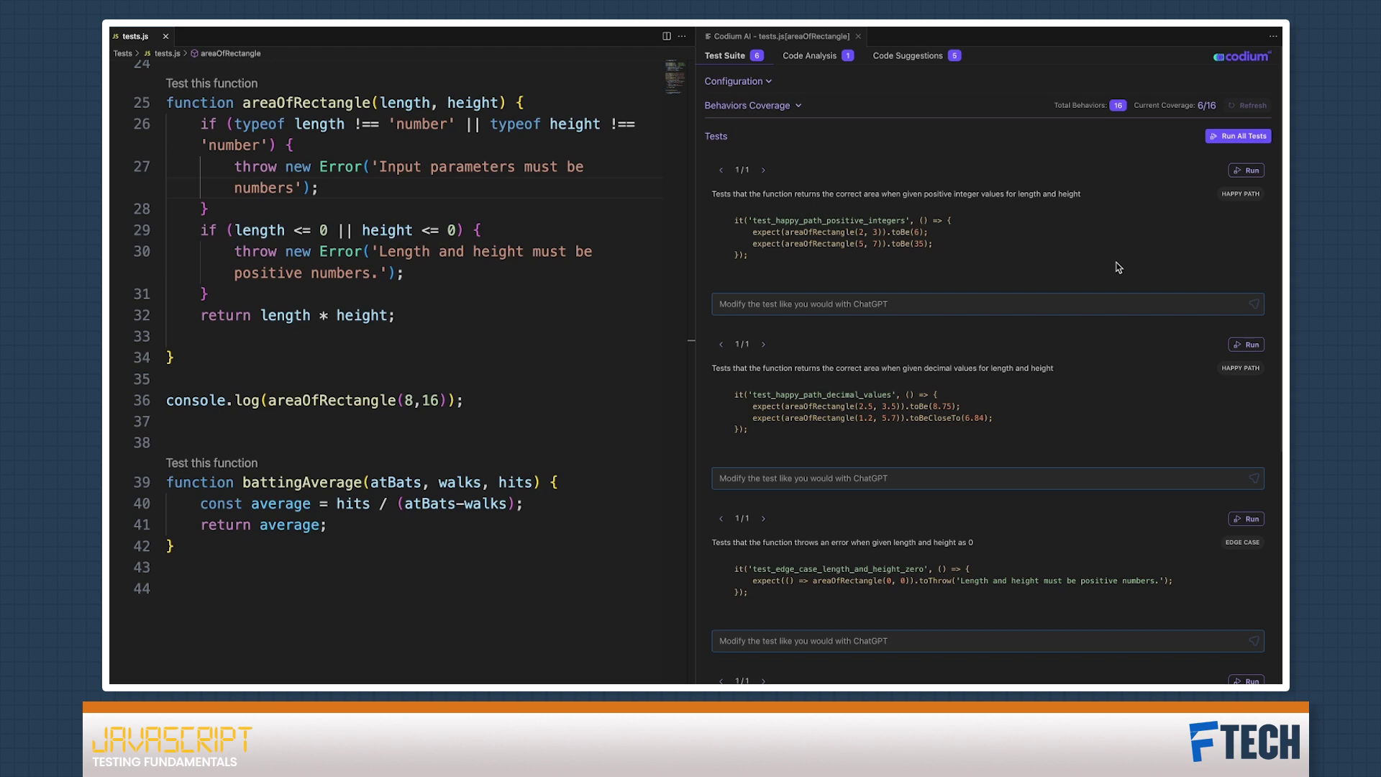
Run test_happy_path_positive_integers in the Codium AI Test Suite and confirm it passes.
click(1238, 172)
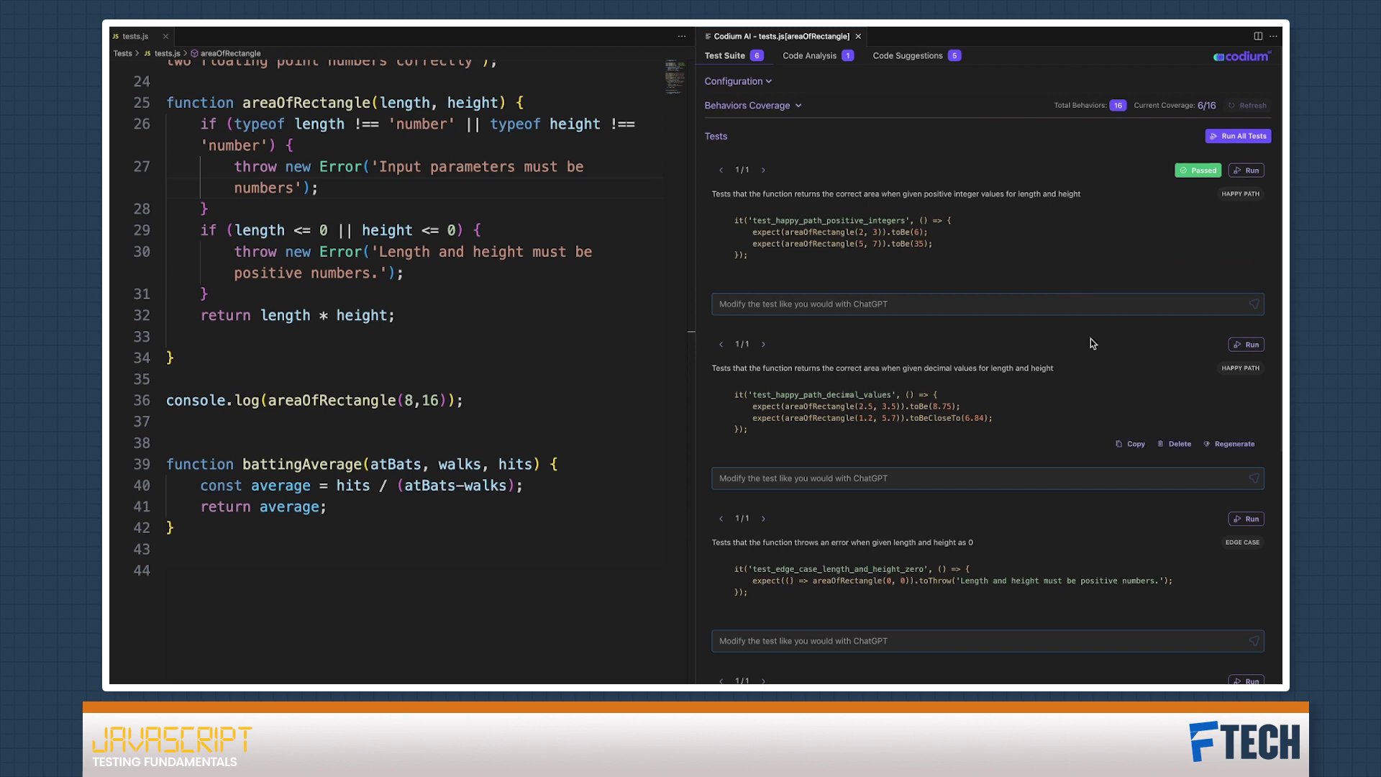
scroll(1091, 338, down, 1)
scroll(1091, 342, down, 3)
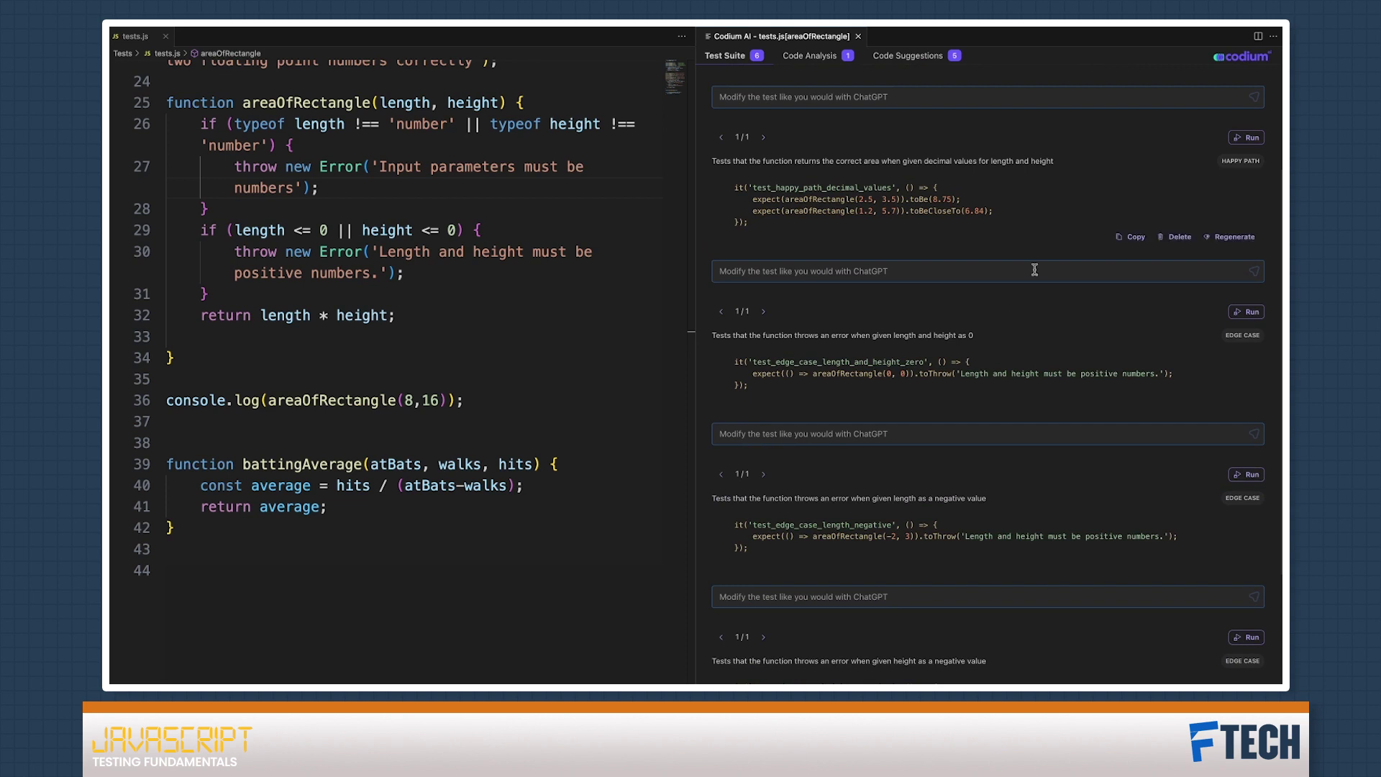
Run test_happy_path_decimal_values in the Codium AI Test Suite and get a Passed result.
click(1250, 141)
scroll(1130, 300, down, 1)
scroll(1133, 306, down, 2)
scroll(1133, 306, down, 2)
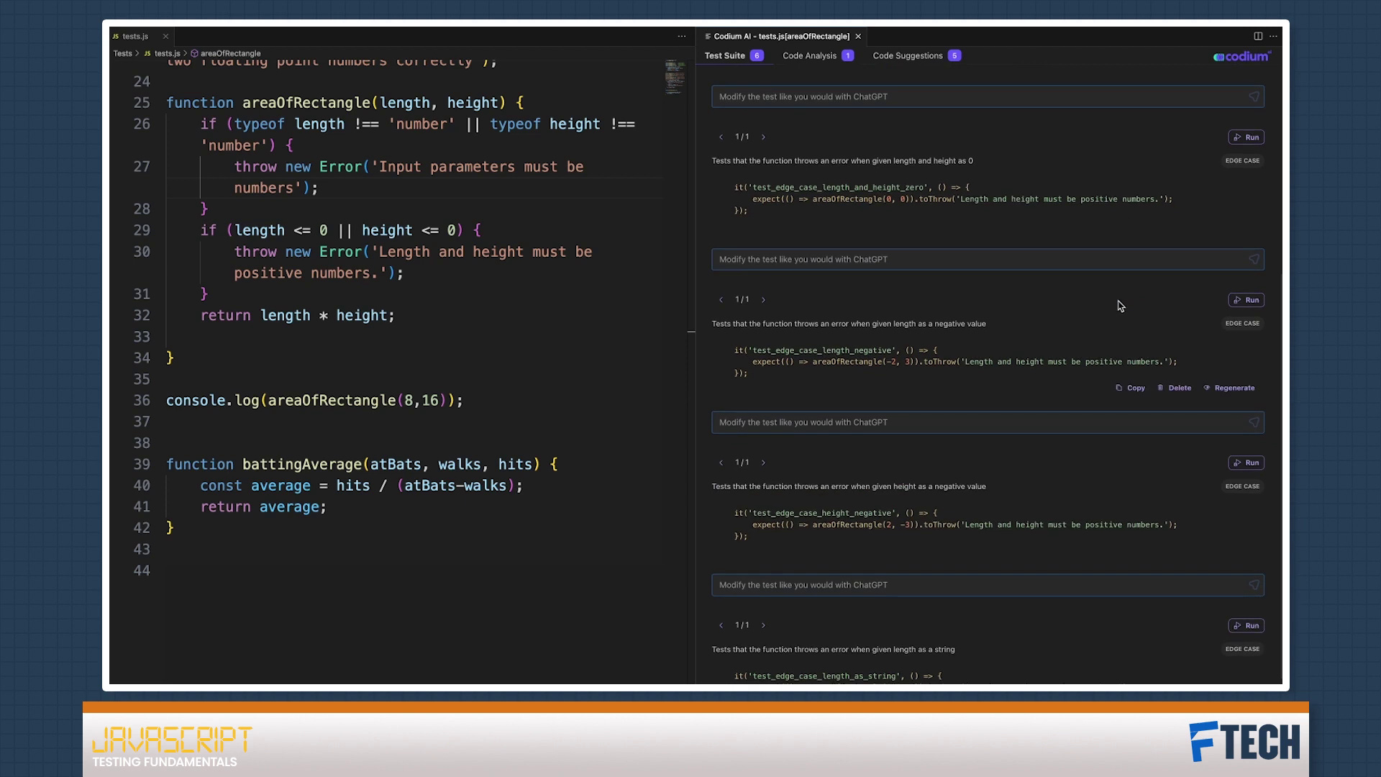
Run the length-and-height-zero test and the negative-length edge-case test.
click(1247, 137)
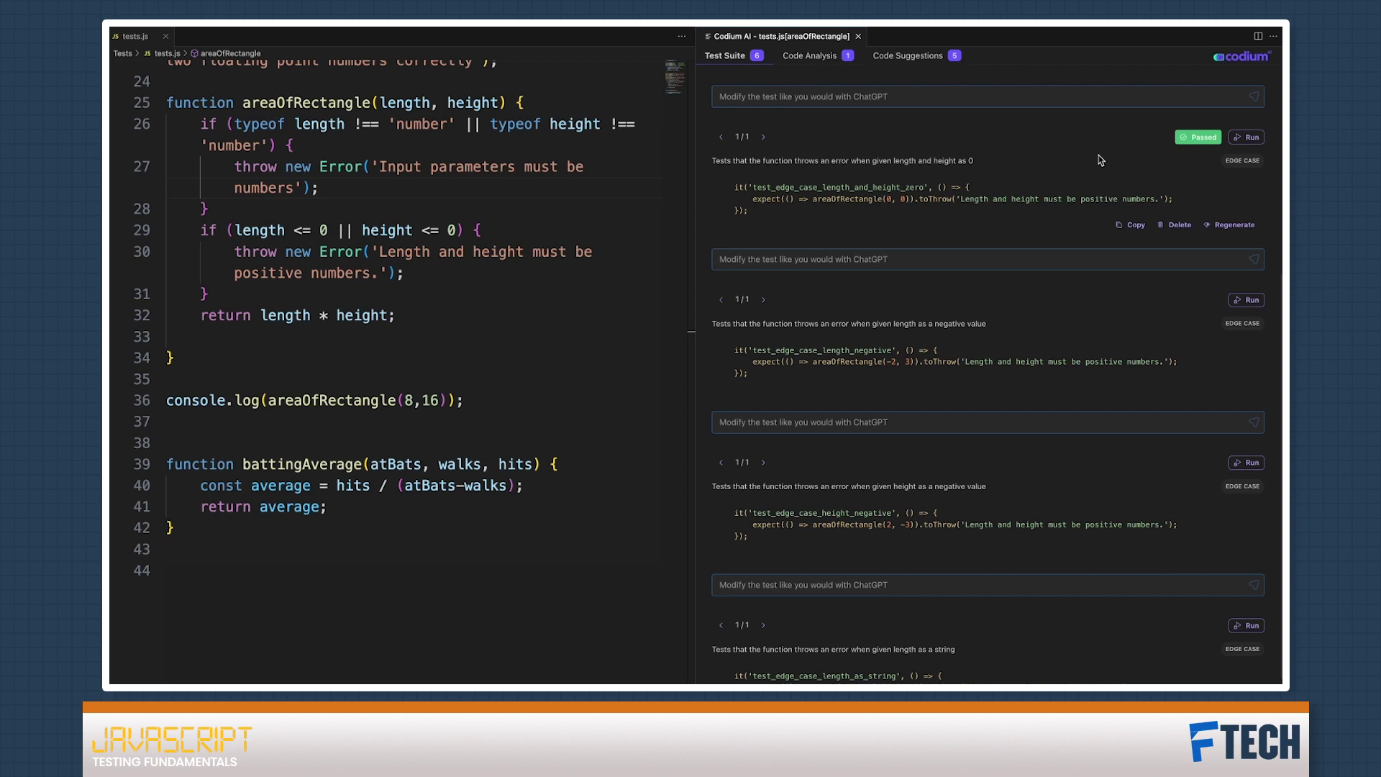
scroll(1046, 209, down, 2)
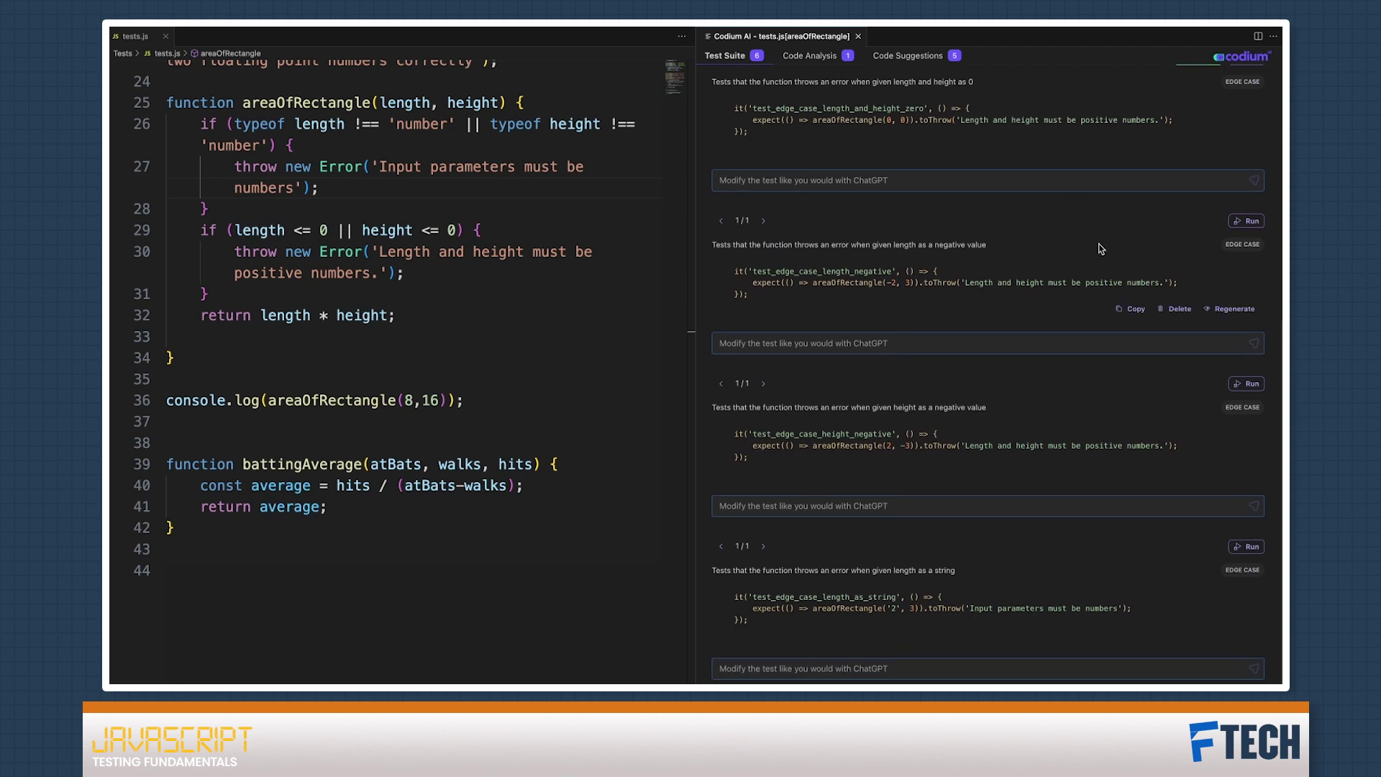
click(1246, 220)
scroll(1098, 252, up, 5)
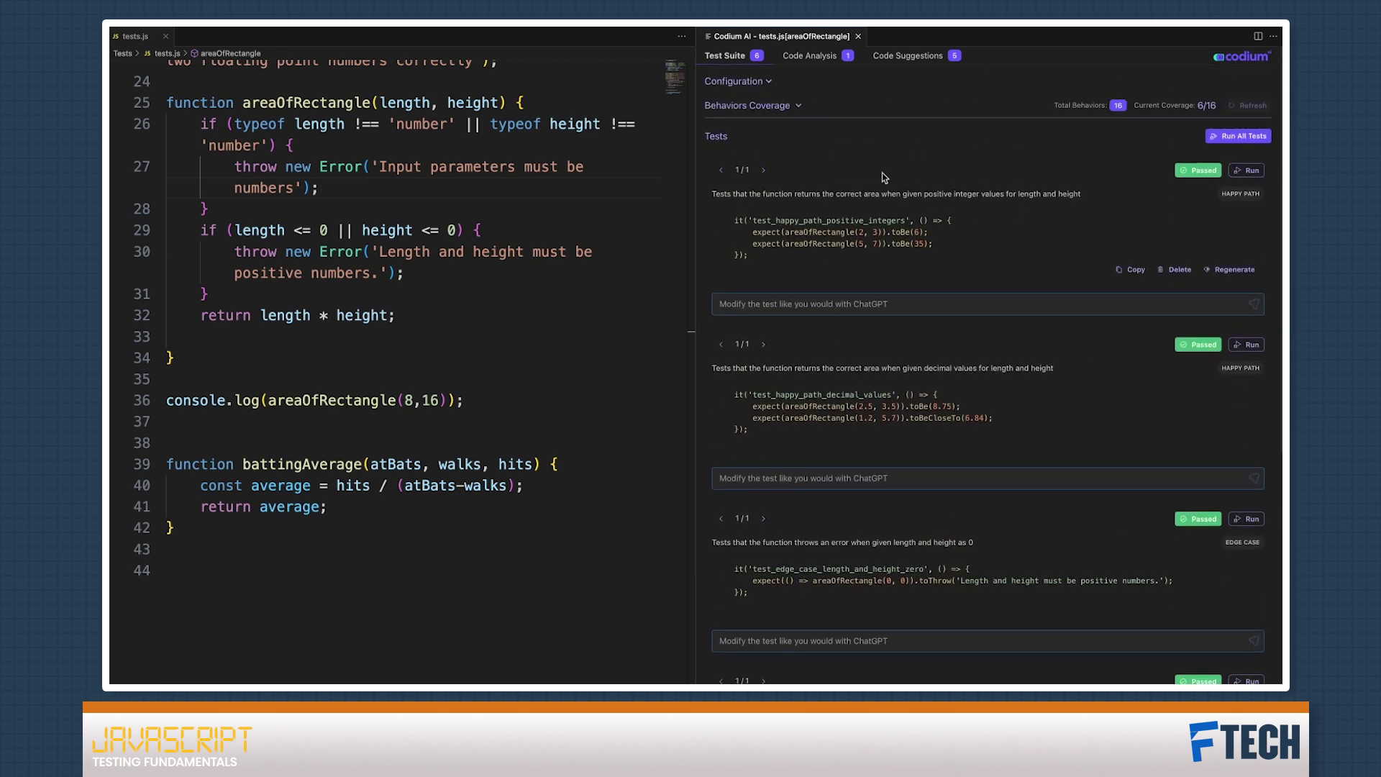
Keep Jest as the framework under Configuration and expand Behaviors Coverage (6 of 16 covered).
click(764, 81)
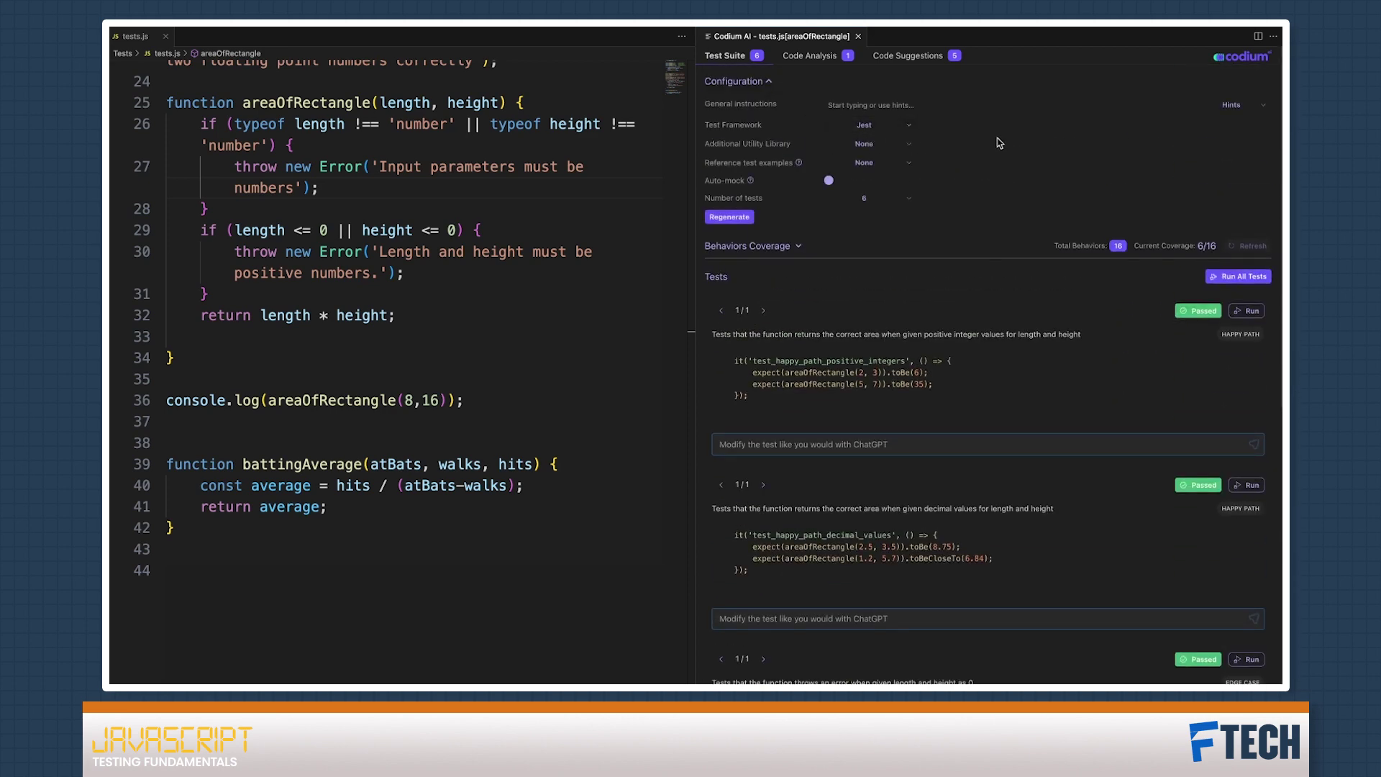
click(913, 128)
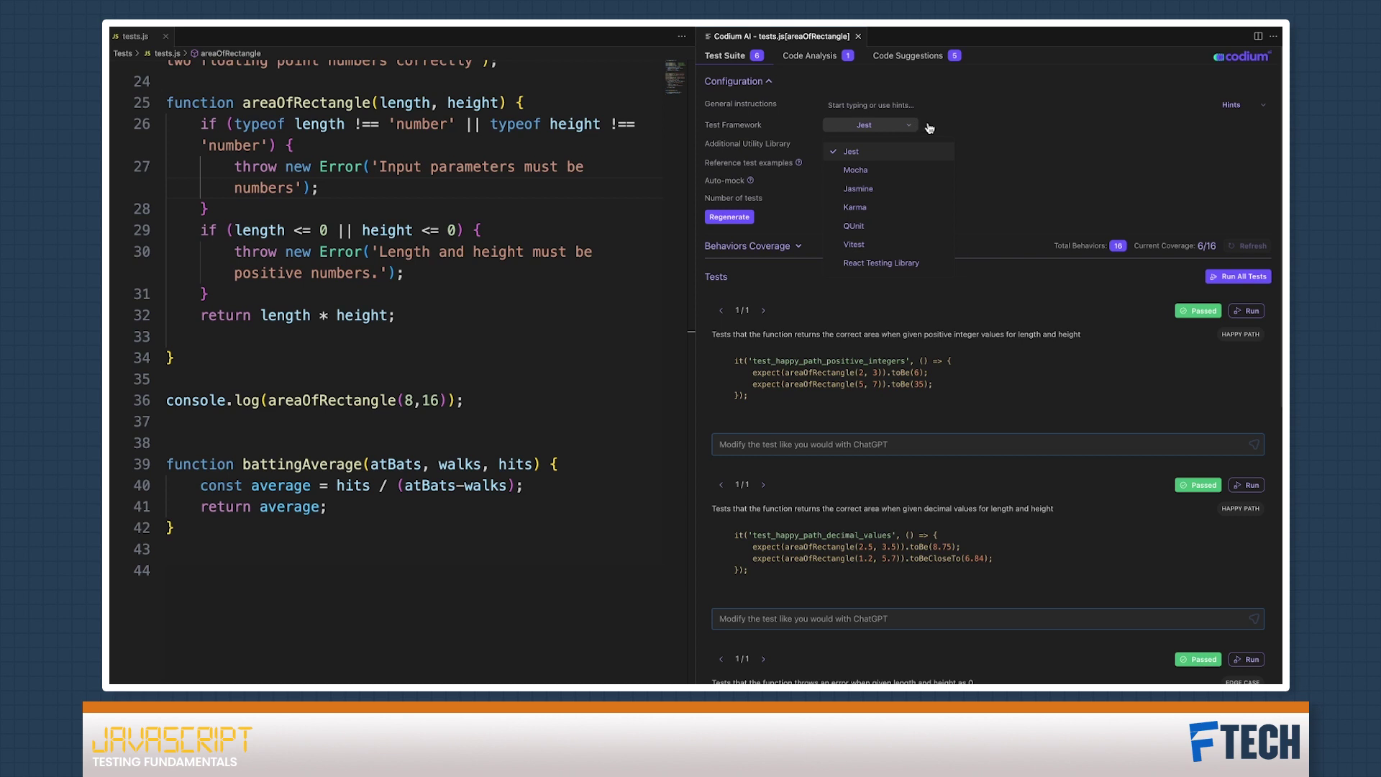
click(972, 127)
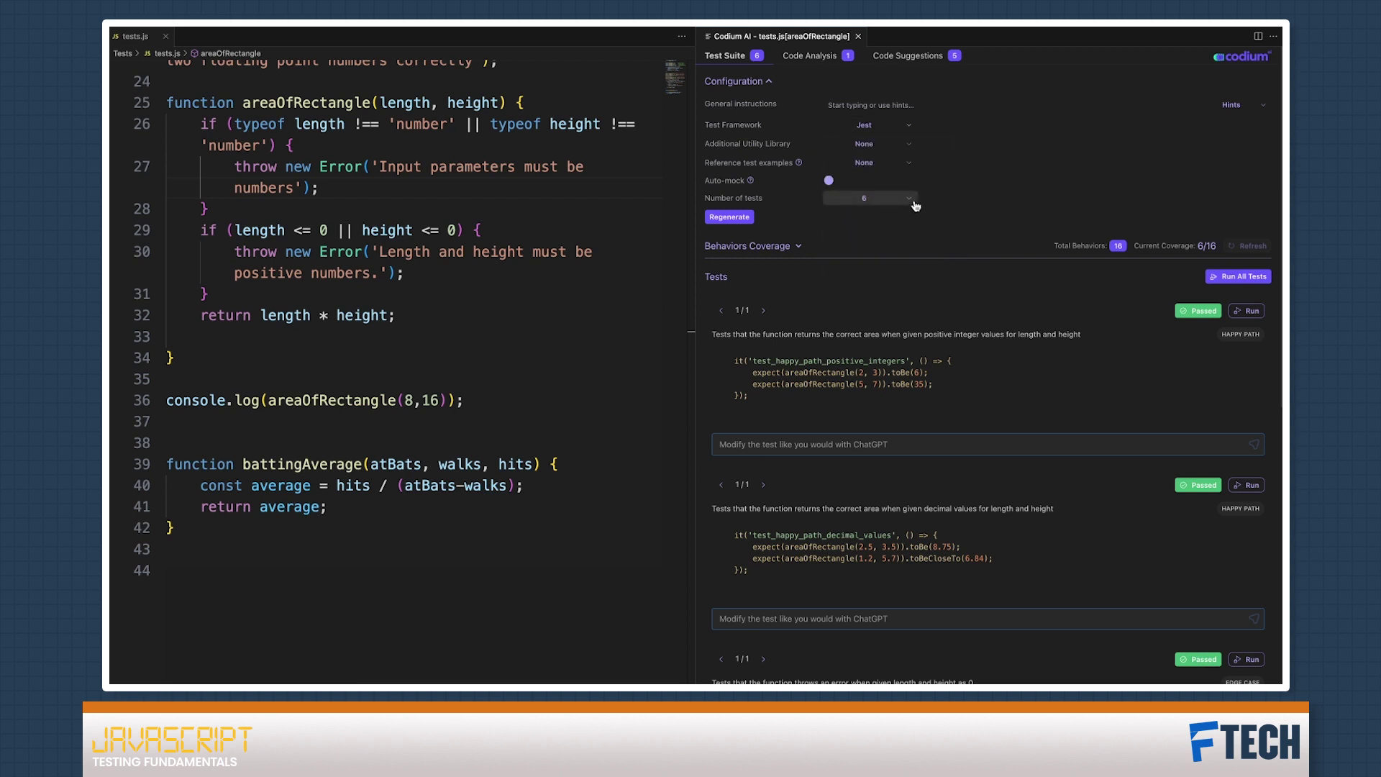
click(748, 222)
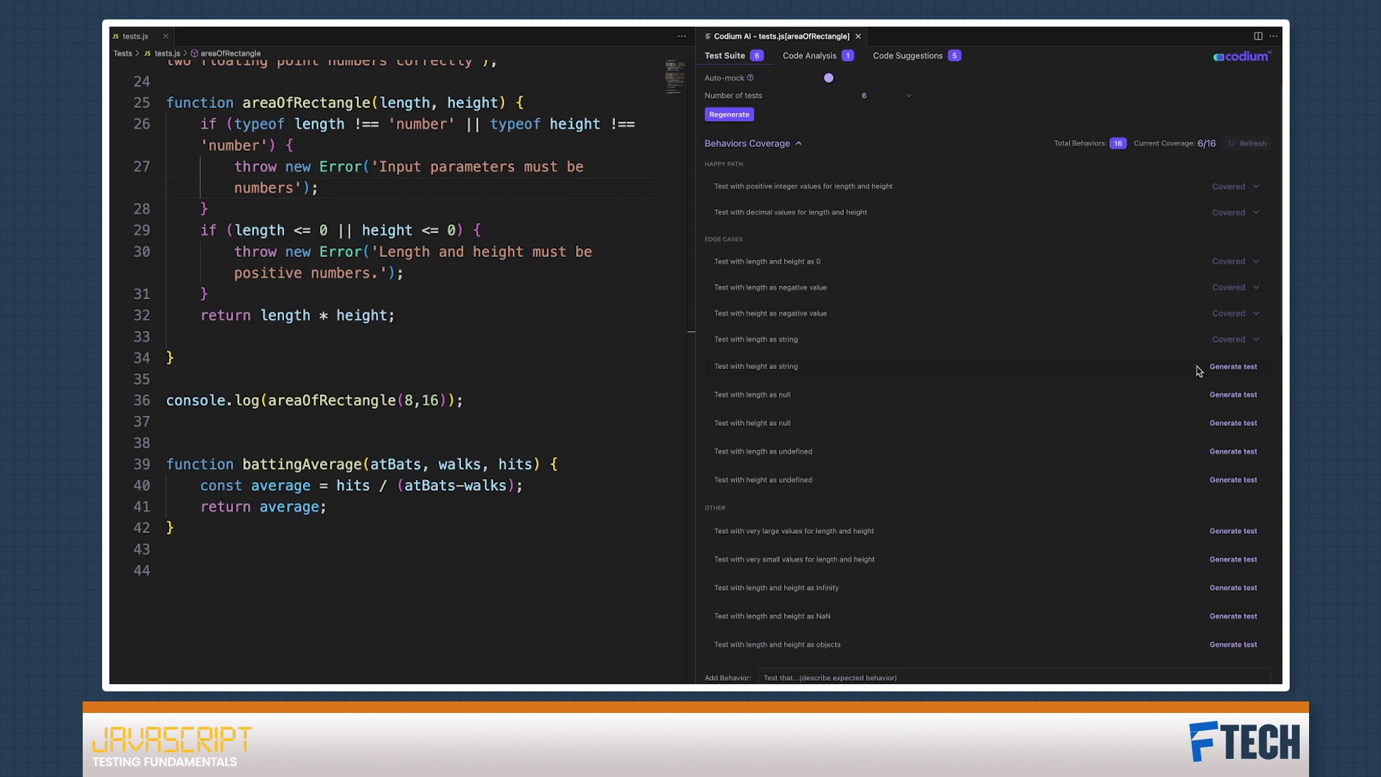
Generate a test for 'Test with height as string' that expects an error.
click(1223, 370)
click(798, 143)
scroll(981, 232, down, 3)
scroll(980, 231, down, 4)
scroll(981, 231, down, 3)
scroll(982, 231, down, 2)
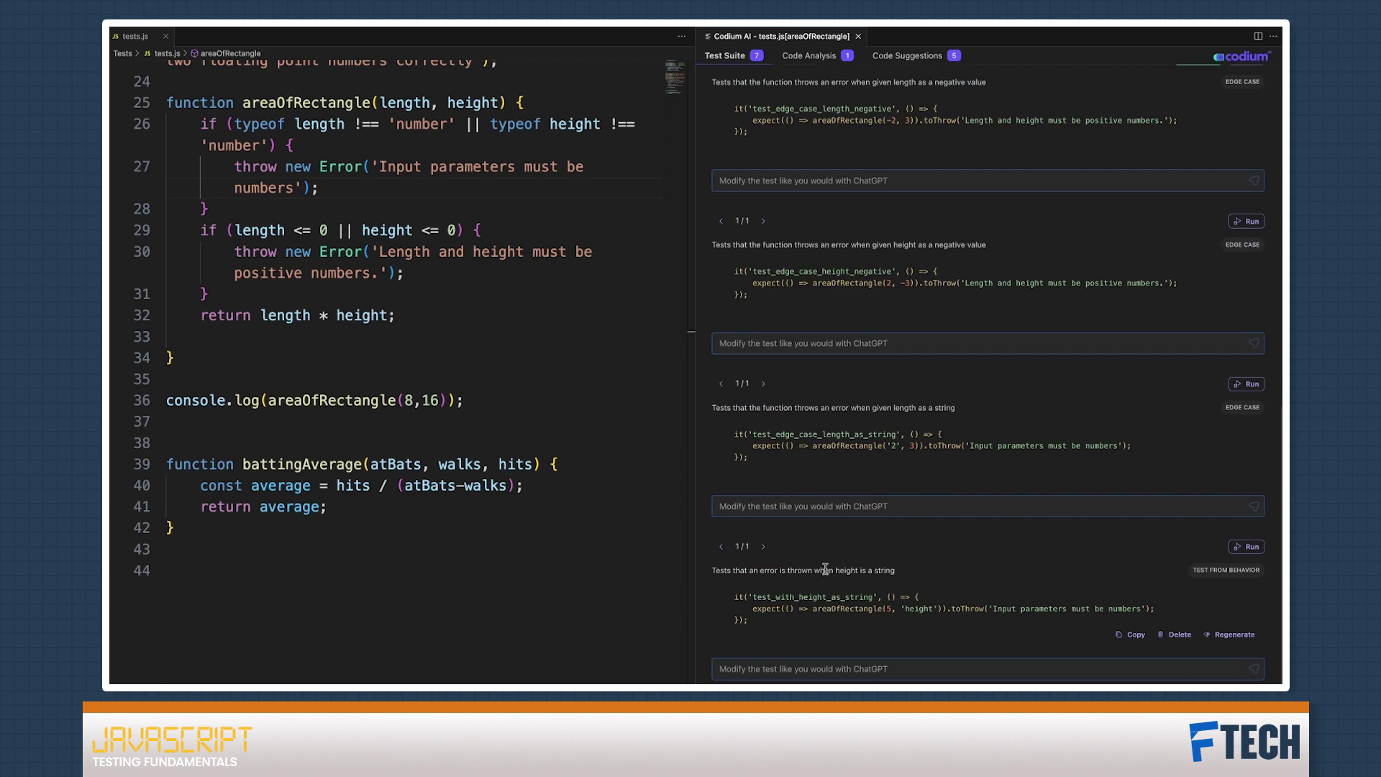
Run test_with_height_as_string and get a Passed result.
click(1233, 546)
scroll(1030, 573, up, 10)
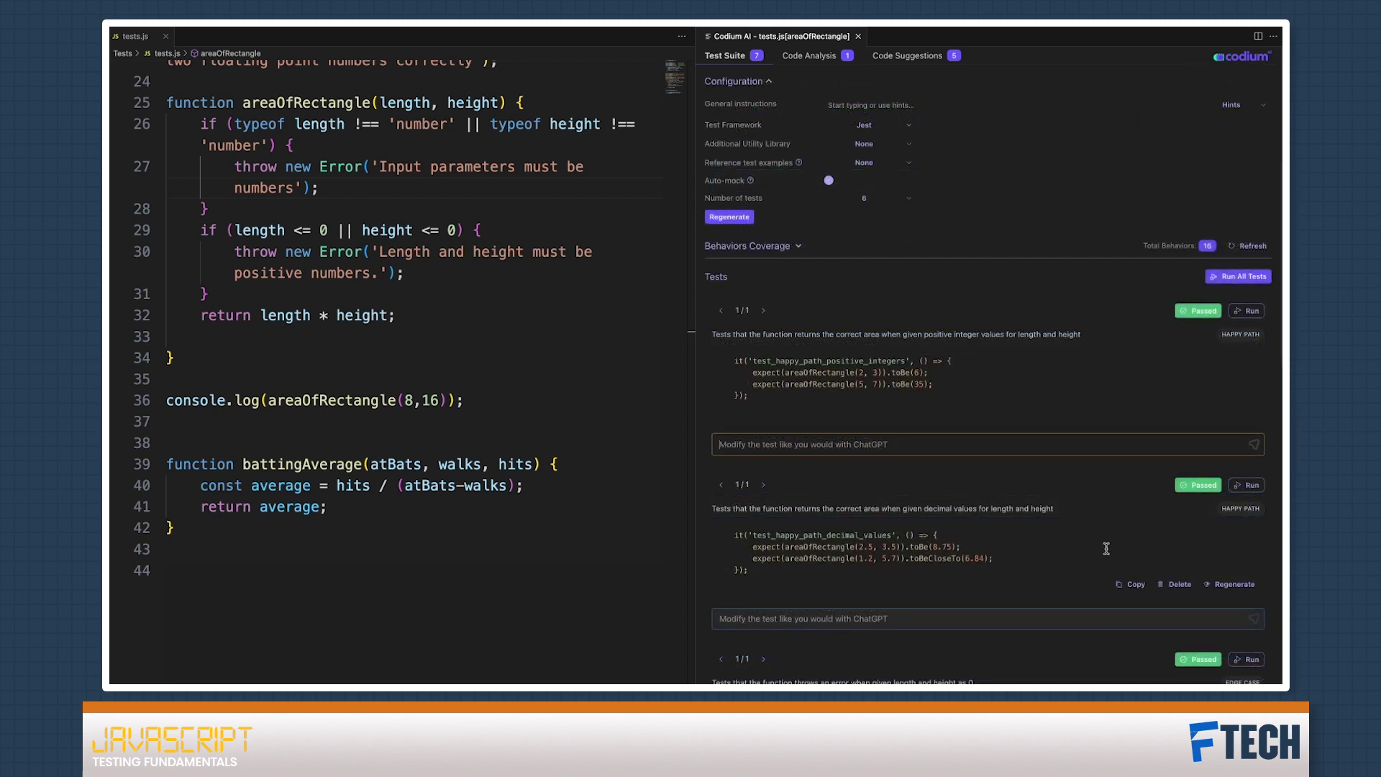
text(Modify the test so a negative integer is given for length and a positive integer for heigt)
Fix the typo in the ChatGPT request for a negative-length, positive-height test and submit it.
key(BackSpace)
key(BackSpace)
text(ght)
key(Return)
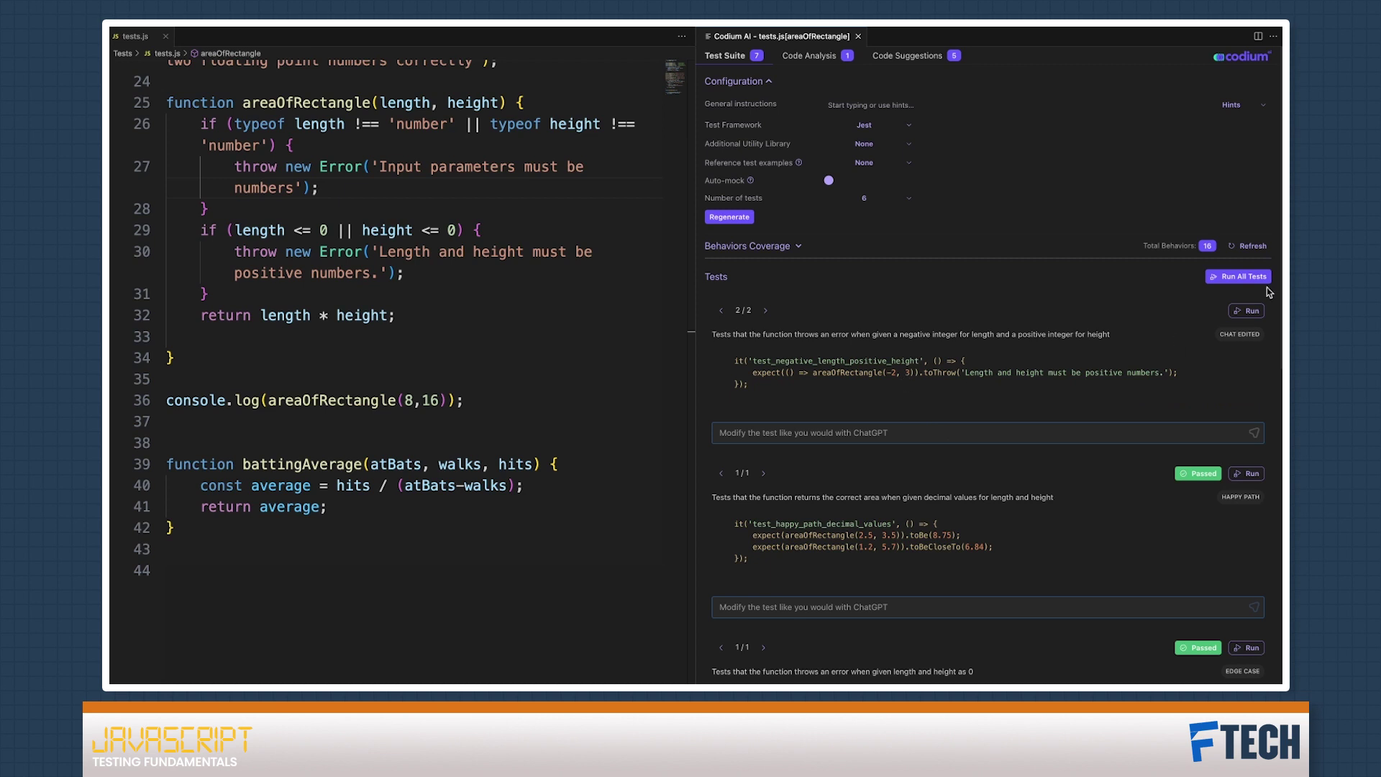
Run all Codium AI tests, including the rewritten negative-length test.
click(1246, 311)
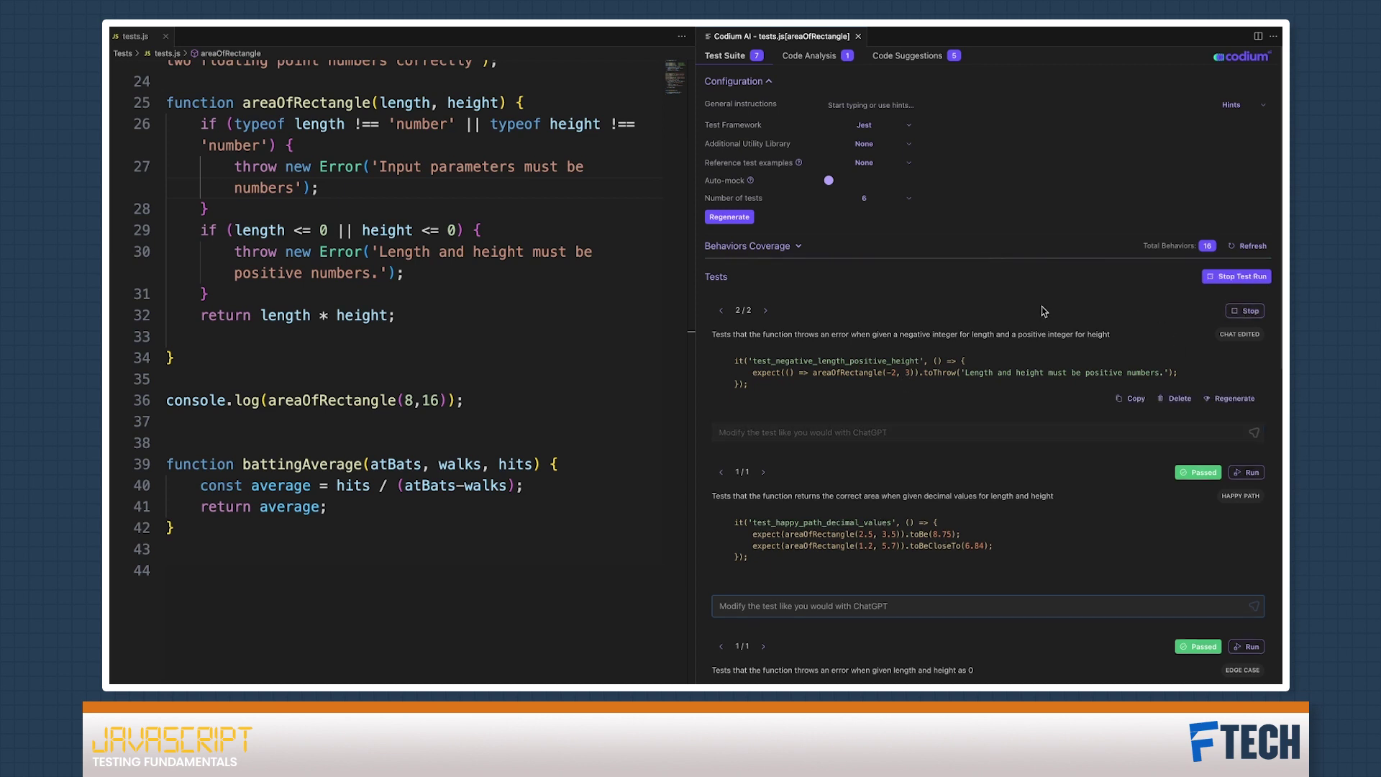